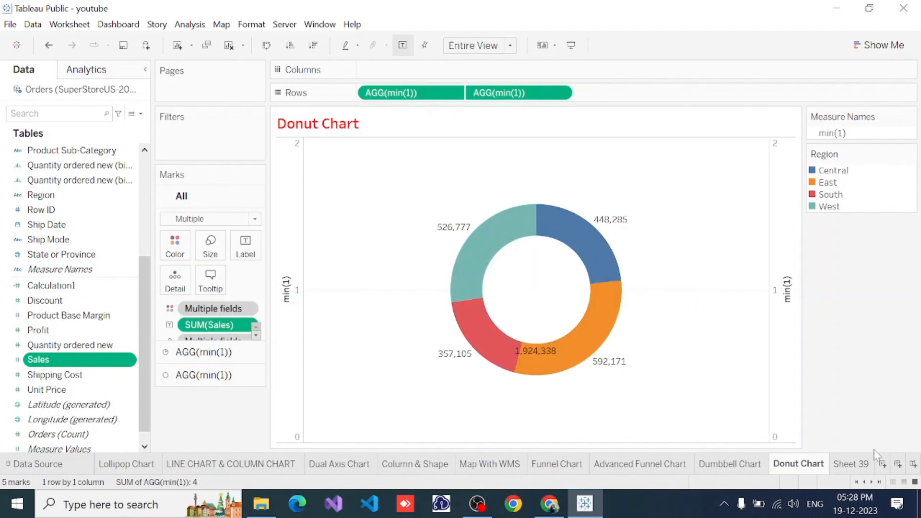
Step: On Sheet 39, add two separate min(1) calculations next to each other on the Rows shelf
left_click(851, 464)
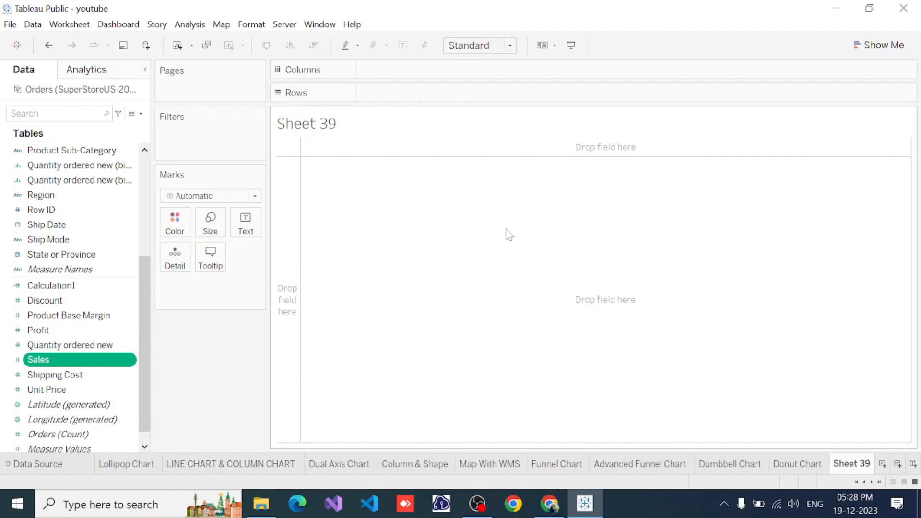
double_click(391, 96)
type("min")
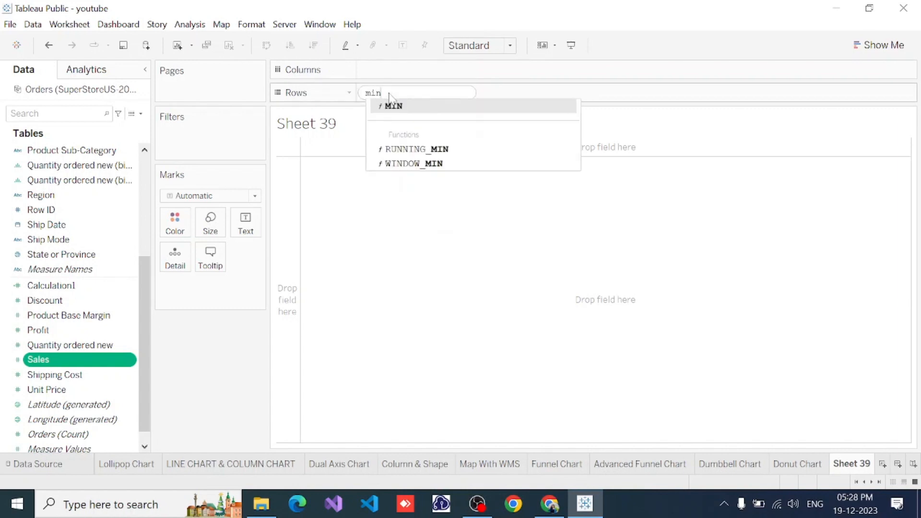
type("()")
key("Left")
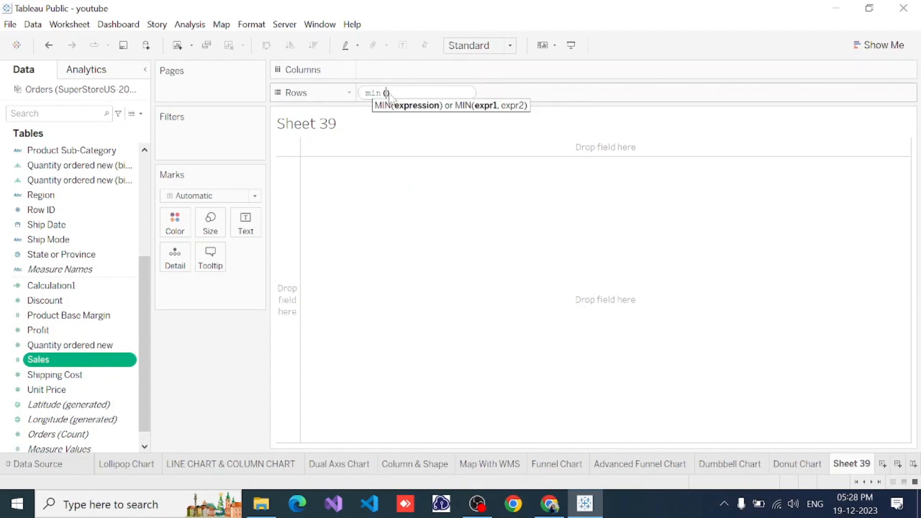
double_click(526, 96)
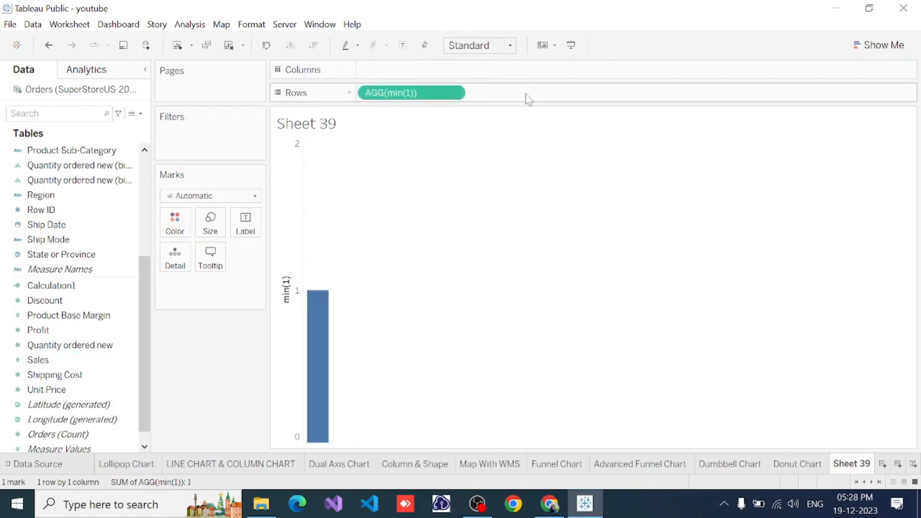
type("min()")
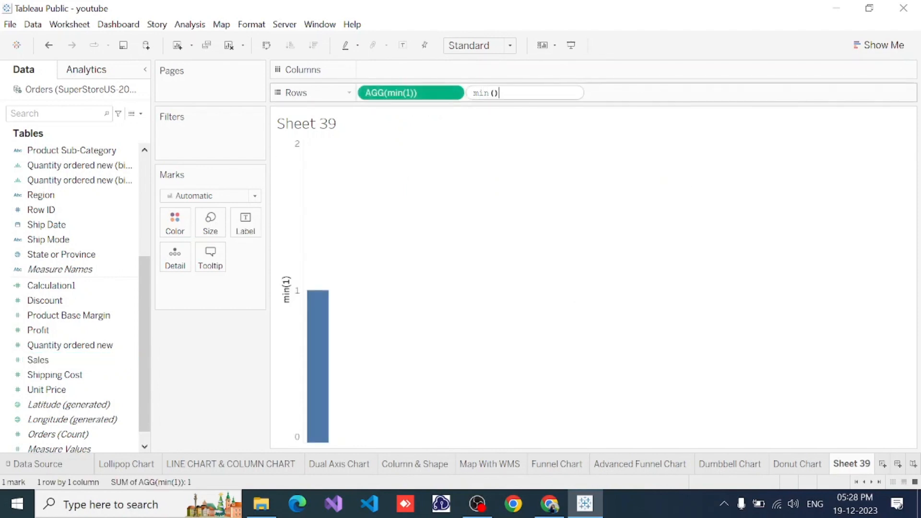
key("Left")
type("1")
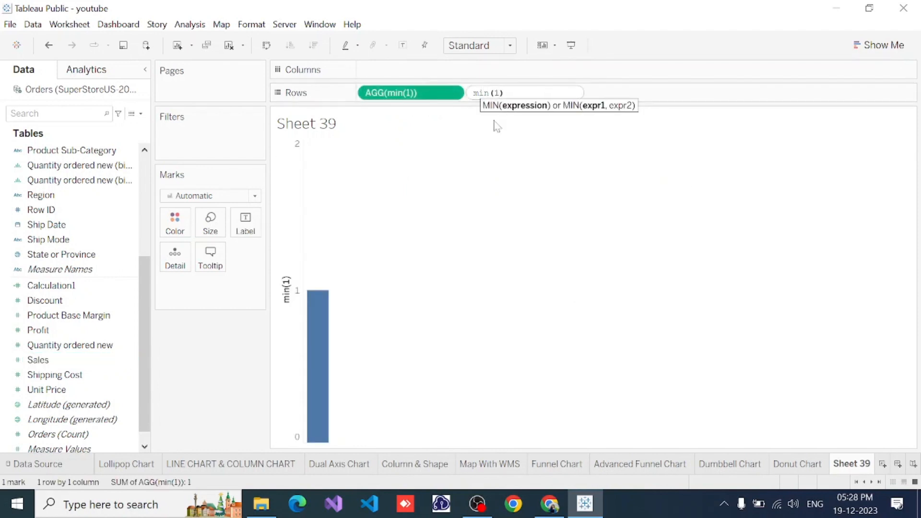
key("Return")
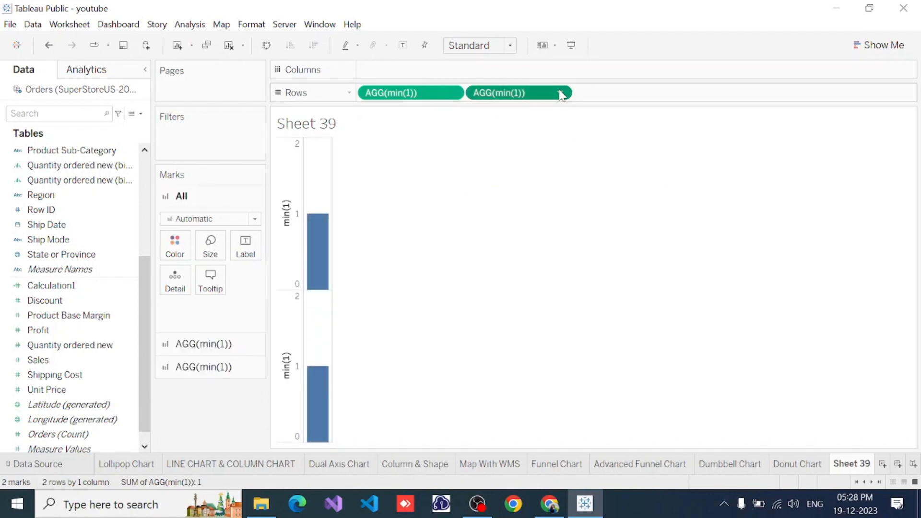
Step: Combine the two min(1) measures into a dual axis and fit the chart to Entire View
left_click(561, 93)
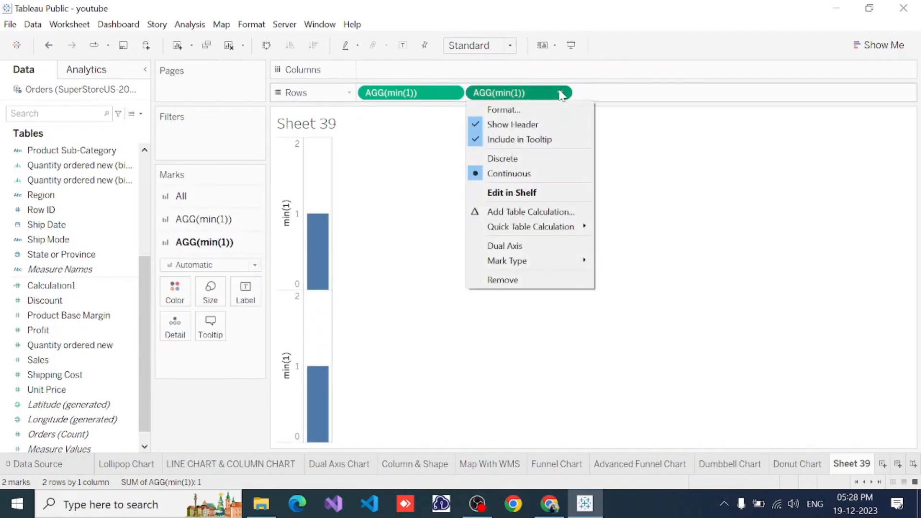
left_click(517, 247)
left_click(511, 46)
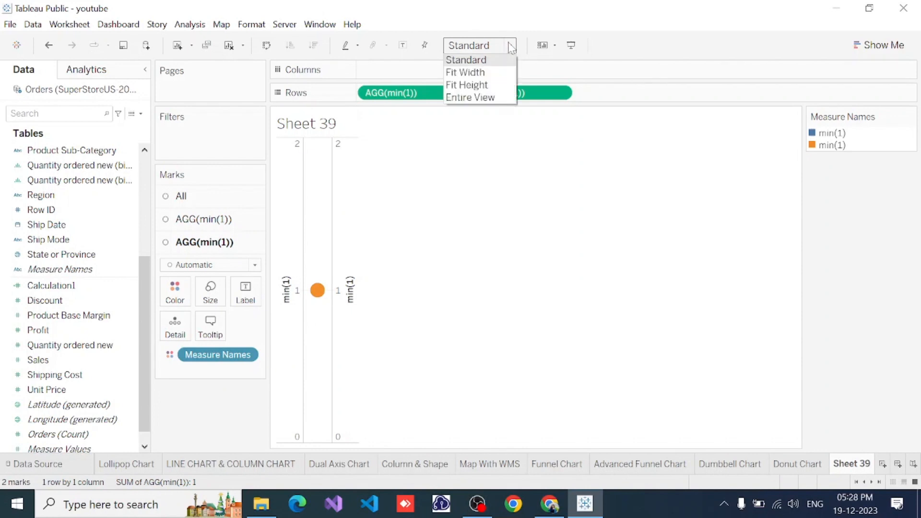
left_click(459, 97)
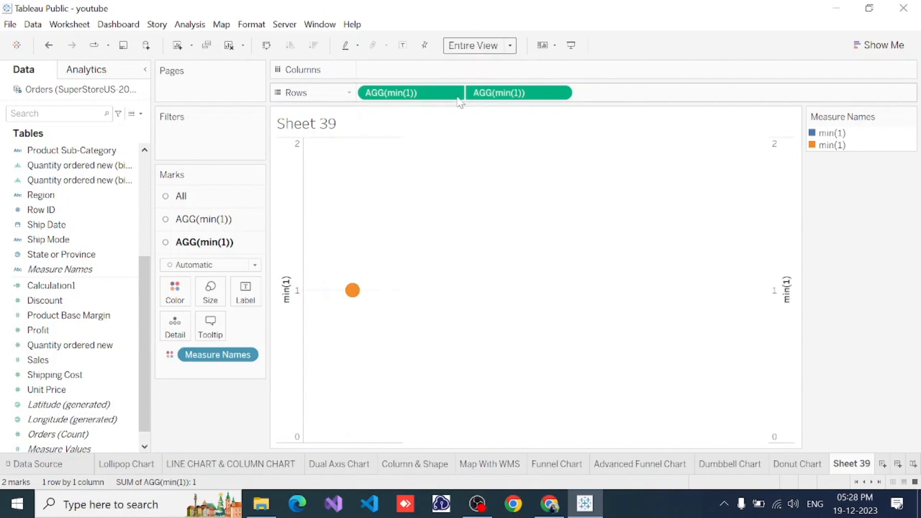
Step: Enlarge the marks of both min(1) measures together, to roughly three-quarters of the size range
left_click(197, 196)
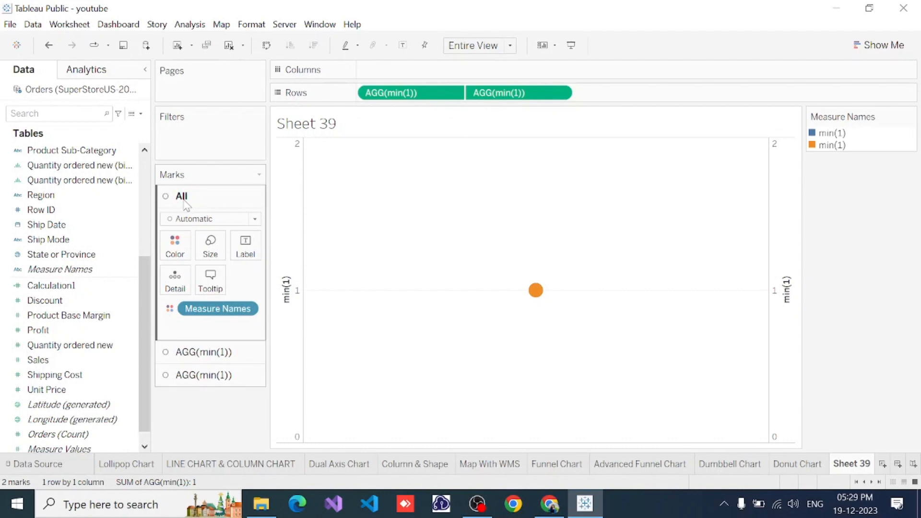
left_click(211, 244)
left_click(251, 278)
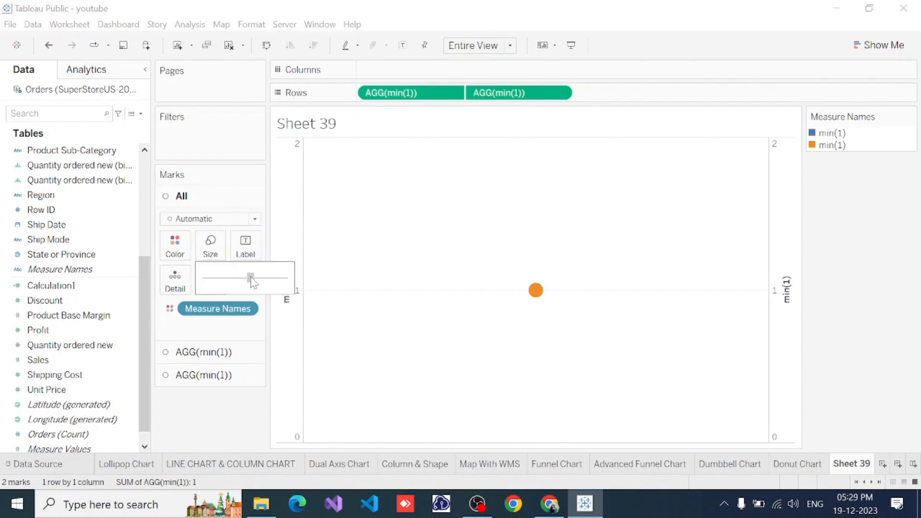
left_click(216, 252)
left_click_drag(250, 278, 265, 279)
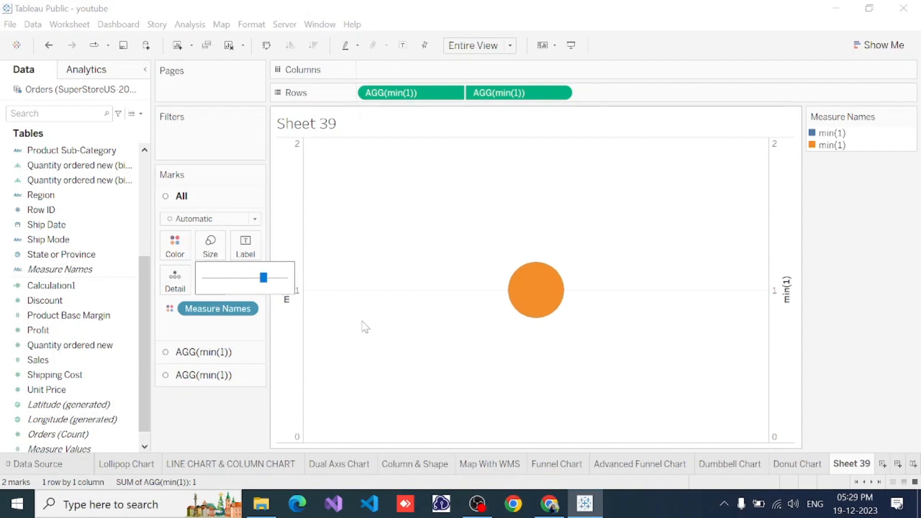
Step: Change the first min(1) measure's mark type to Pie and color it by Region
left_click(194, 354)
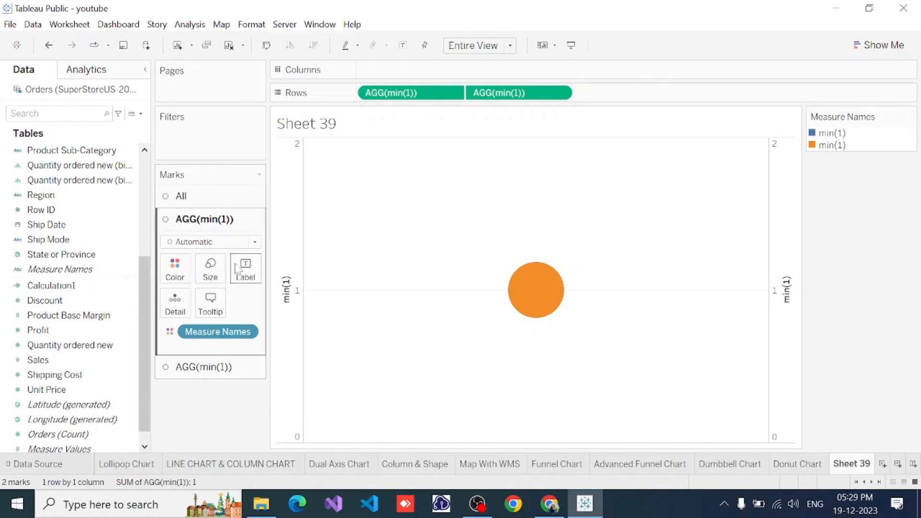
left_click(221, 242)
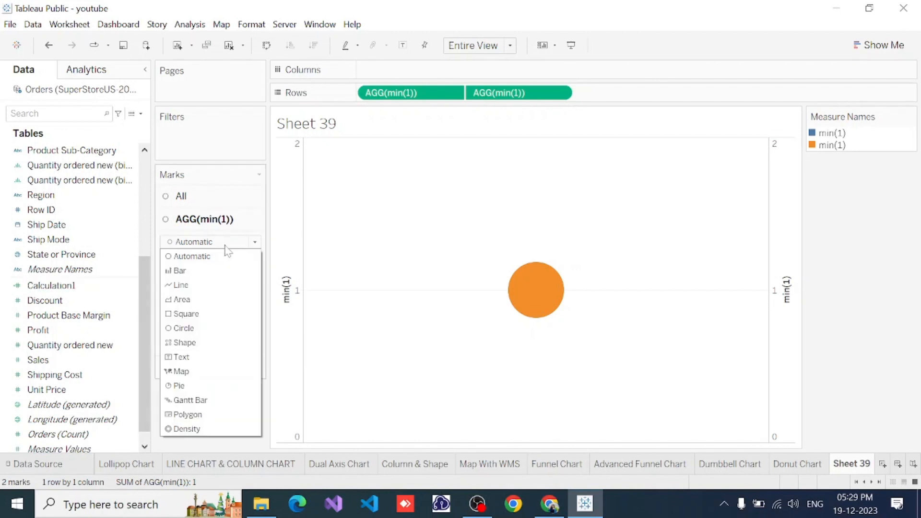
left_click(179, 386)
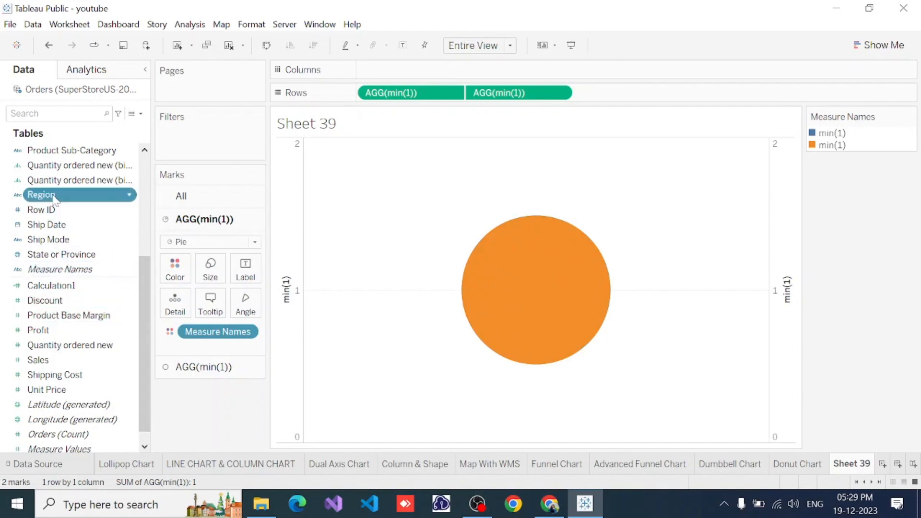
left_click_drag(54, 197, 182, 273)
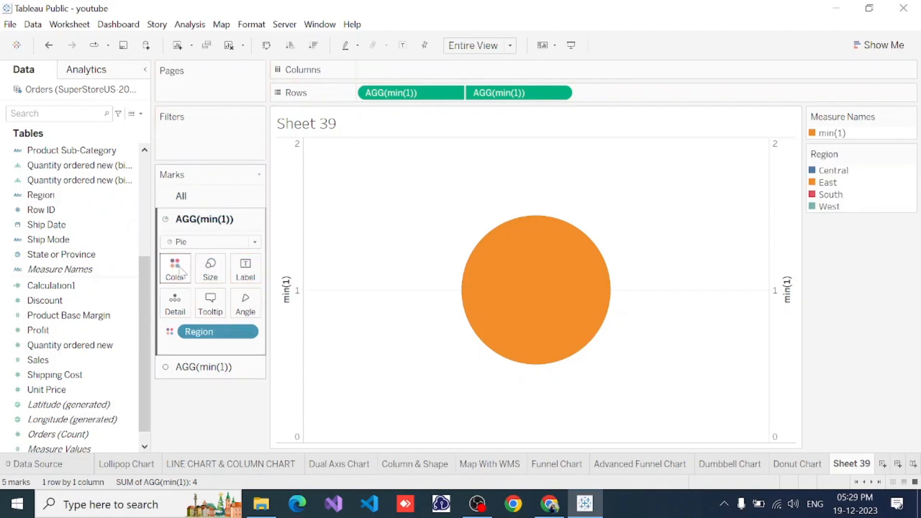
Step: Shrink the second min(1) measure's circle so the pie shows as a ring around it
left_click(188, 369)
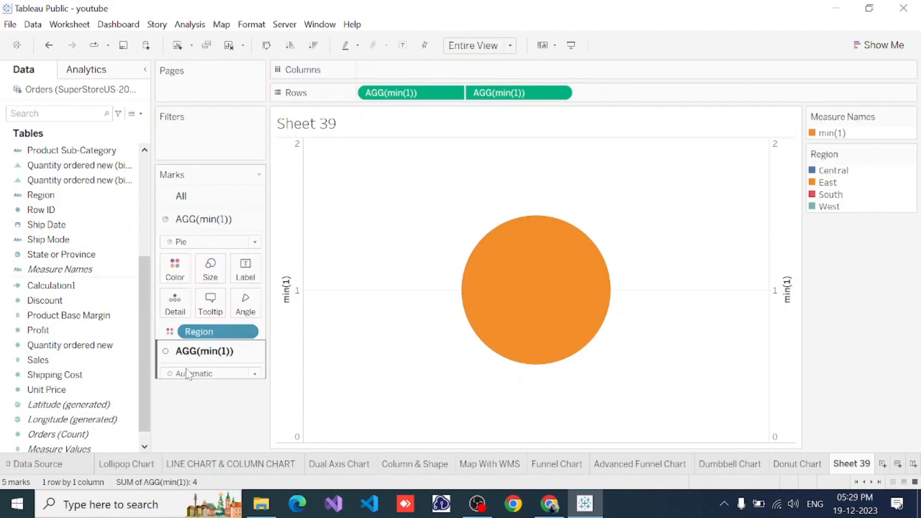
left_click(212, 299)
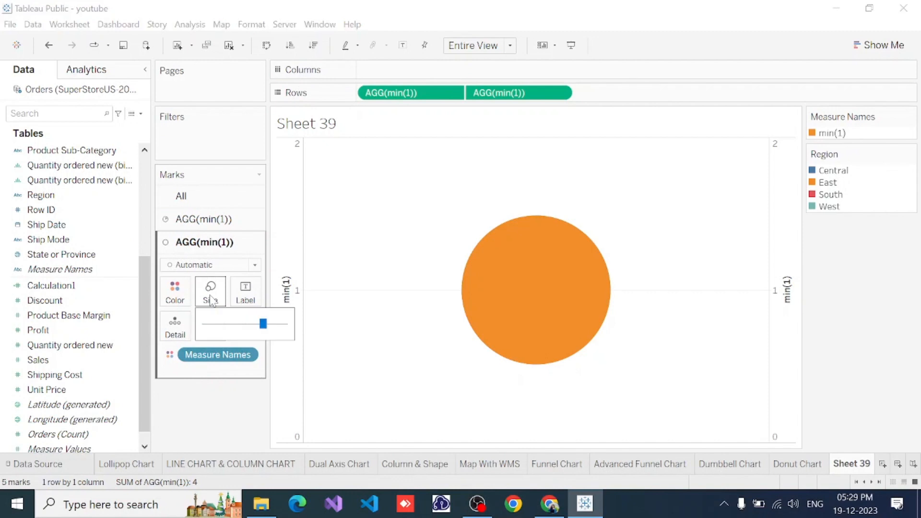
left_click(251, 326)
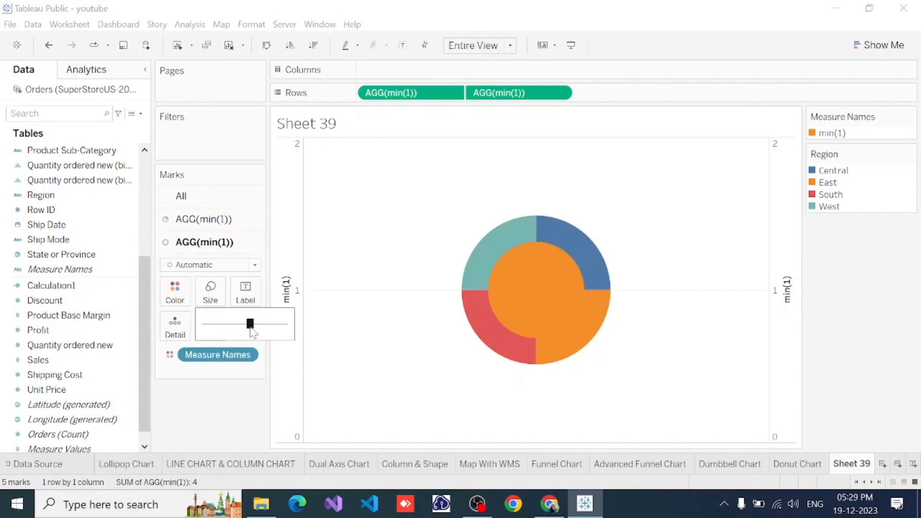
left_click(377, 368)
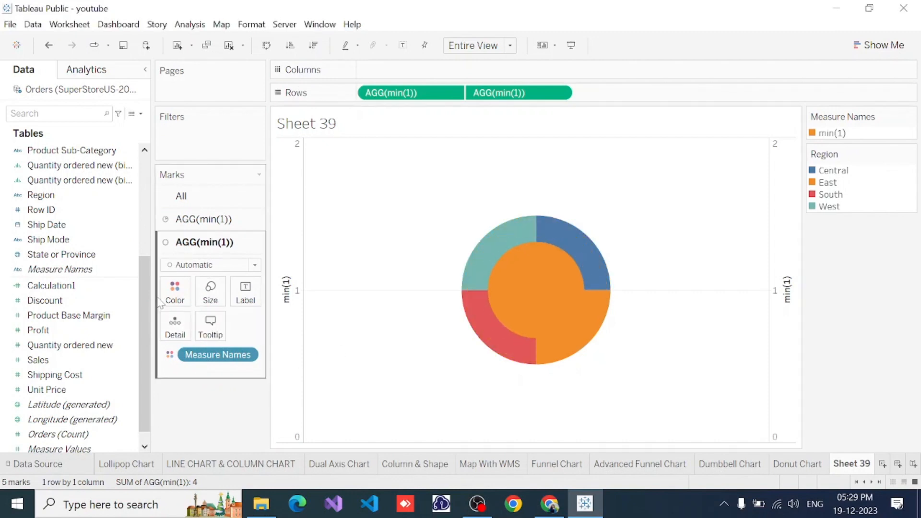
Step: Recolor the second min(1) measure's inner circle to white (#ffffff)
left_click(173, 294)
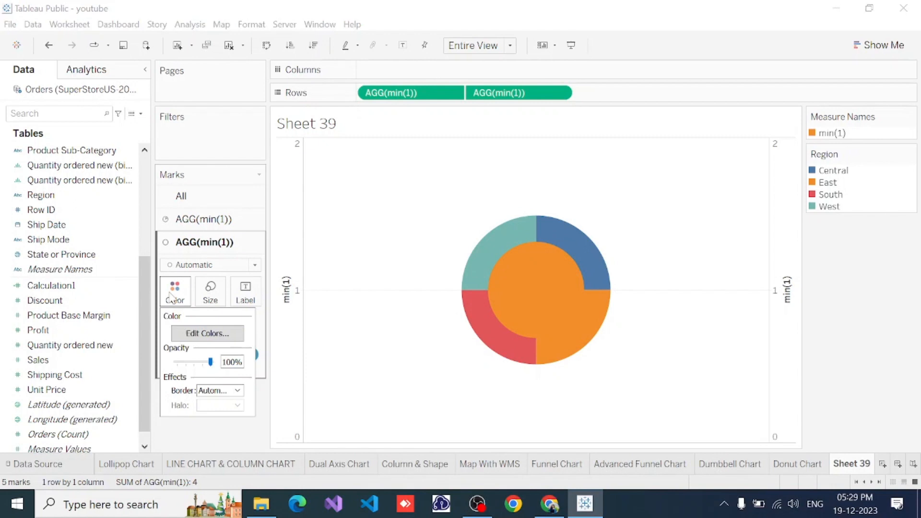
left_click(193, 335)
double_click(364, 182)
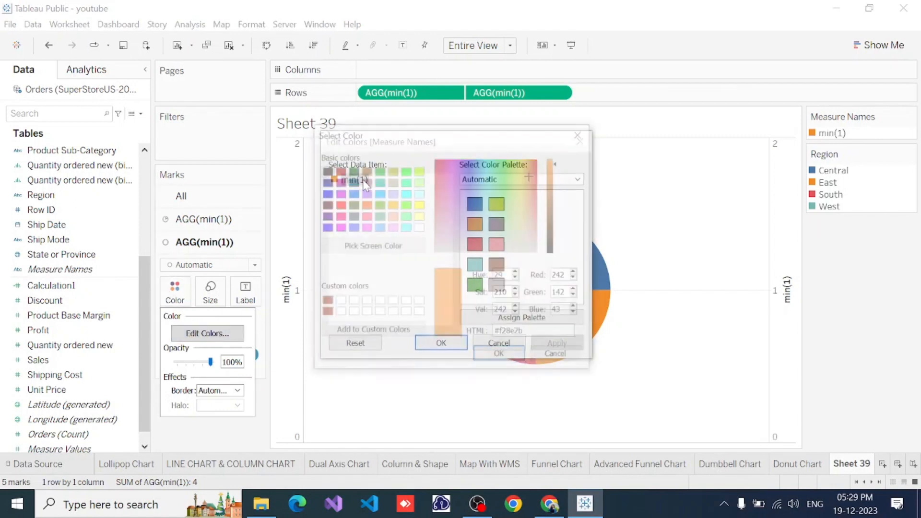
left_click(419, 228)
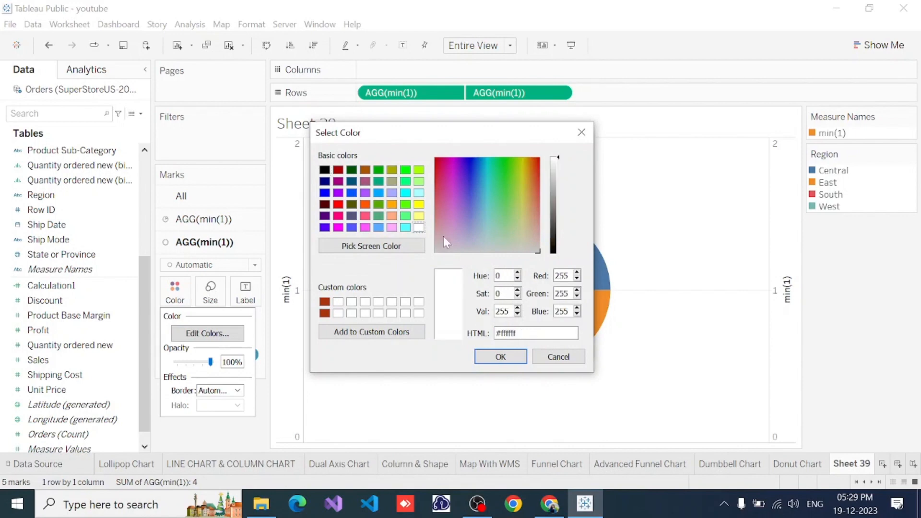
left_click(501, 357)
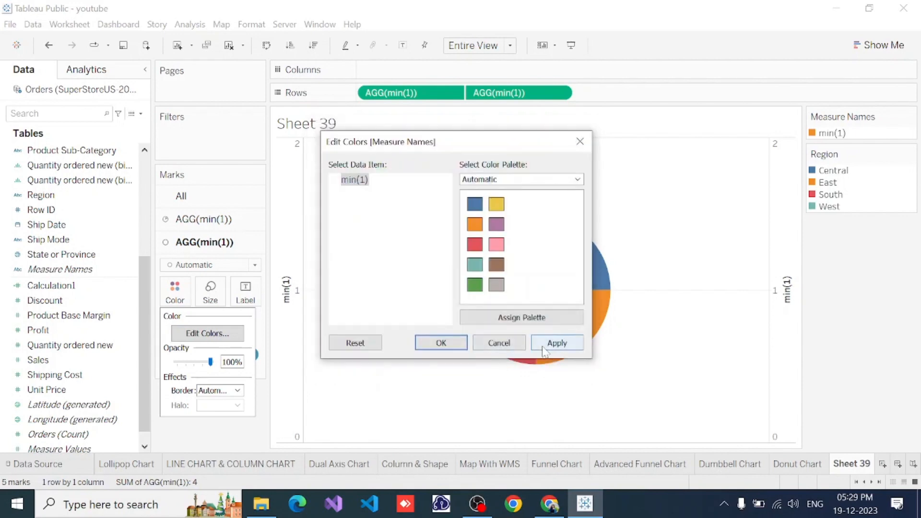
left_click(546, 349)
left_click(441, 343)
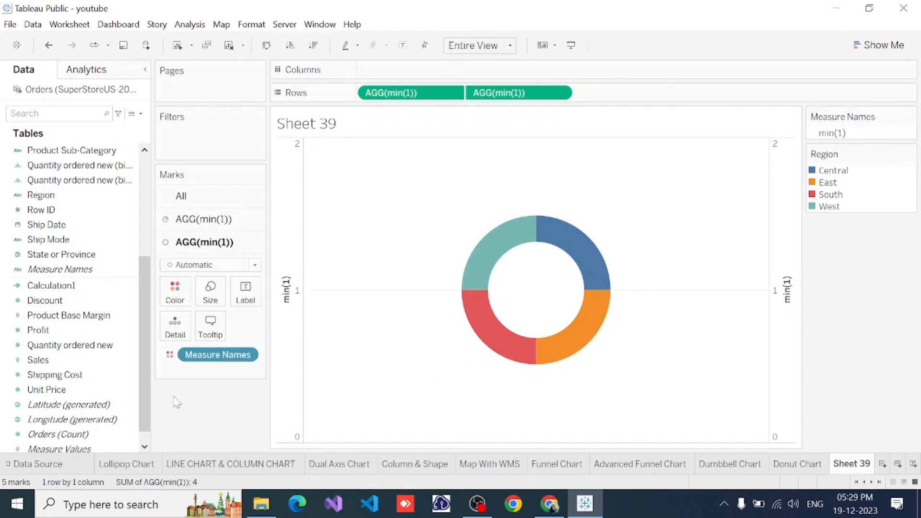
Step: Set the angle of the first min(1) measure's pie slices by Sales
left_click(203, 220)
left_click(47, 361)
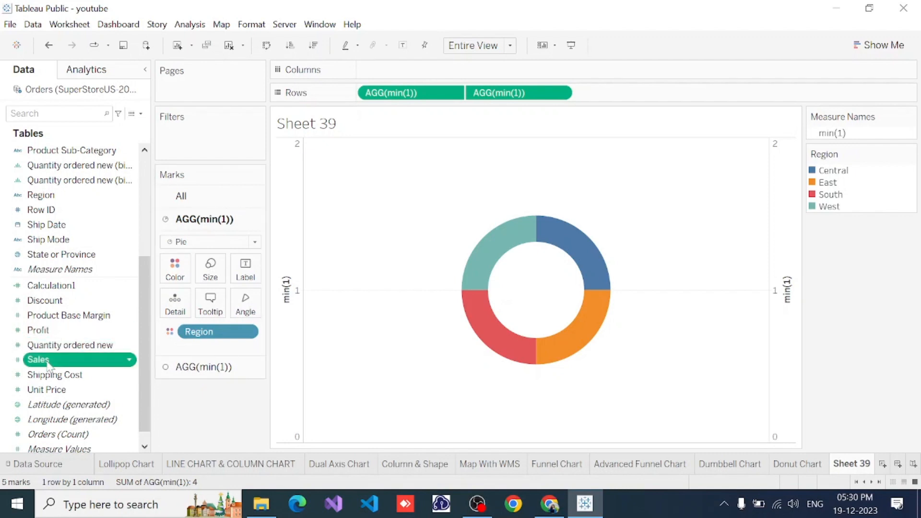
left_click_drag(48, 362, 243, 320)
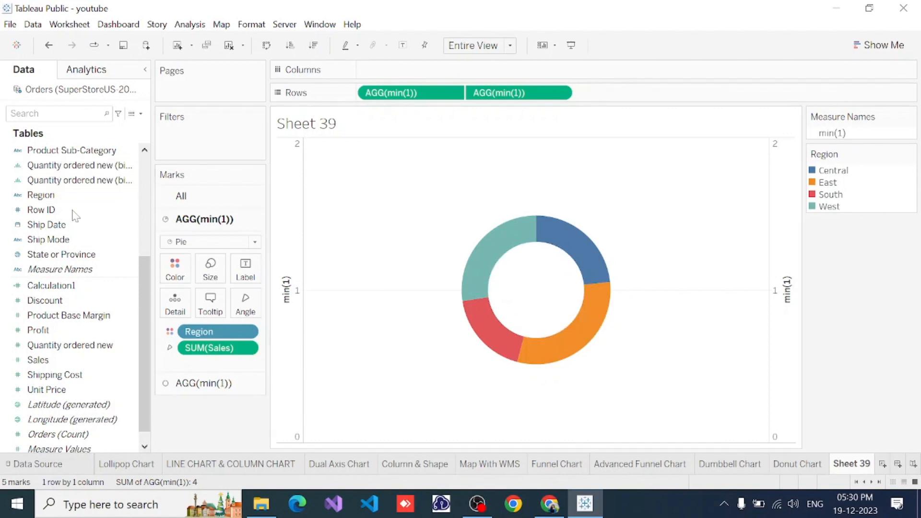
Step: Add Product Category to Columns to split the donut into one chart per category
scroll(73, 226, "up", 4)
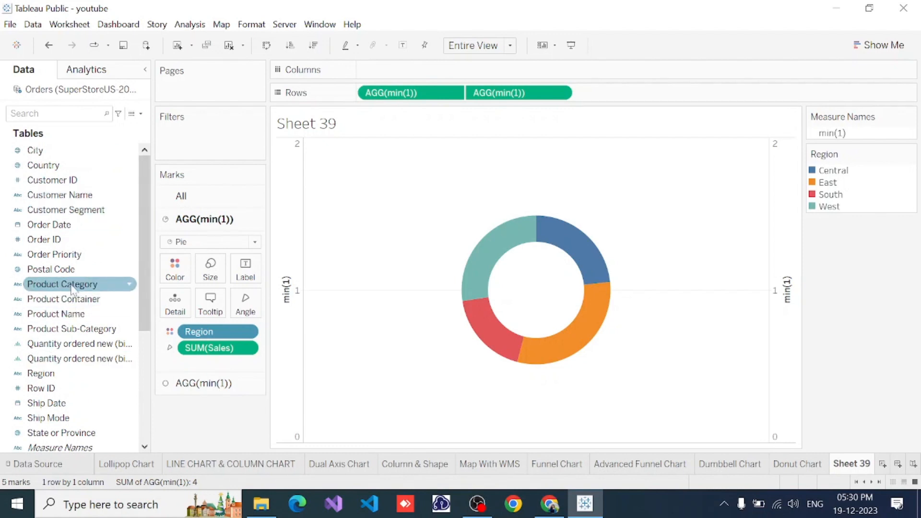
left_click(97, 286)
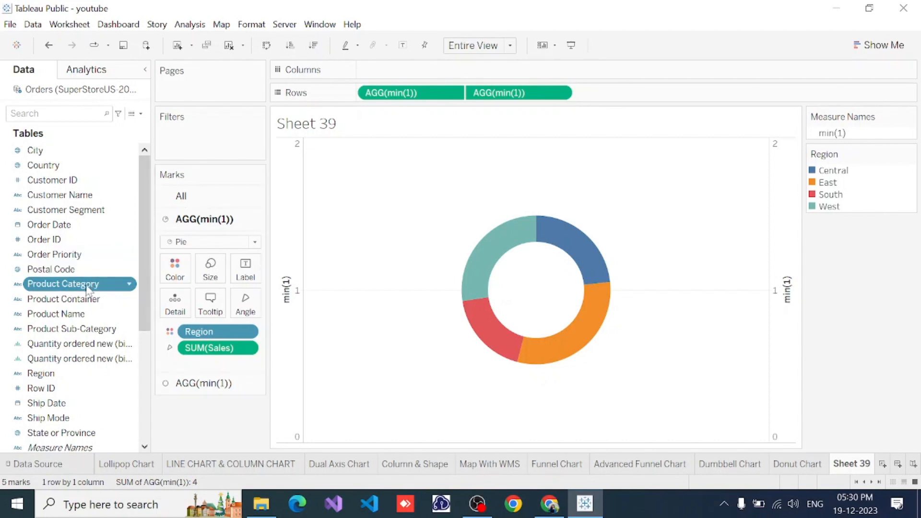
left_click_drag(86, 291, 424, 77)
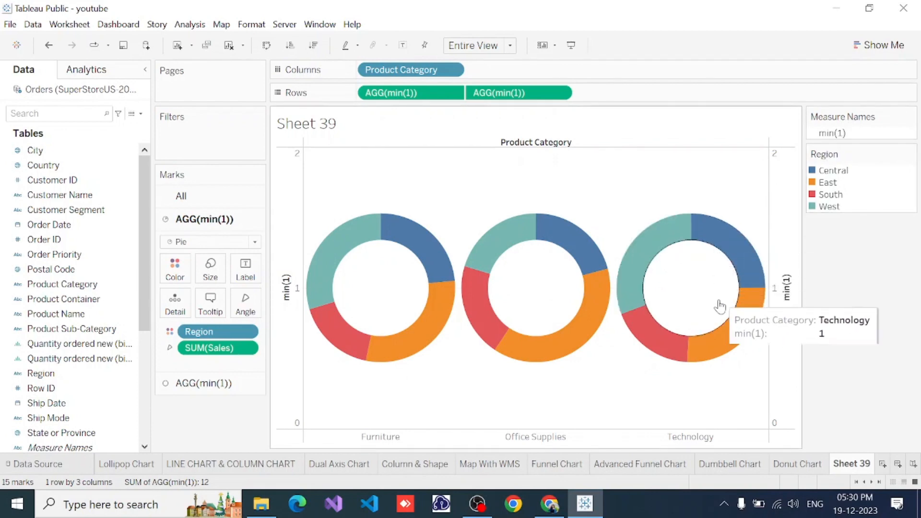
Step: Inspect the Central and West slices of the Technology donut and the center of the Office Supplies donut
left_click(724, 248)
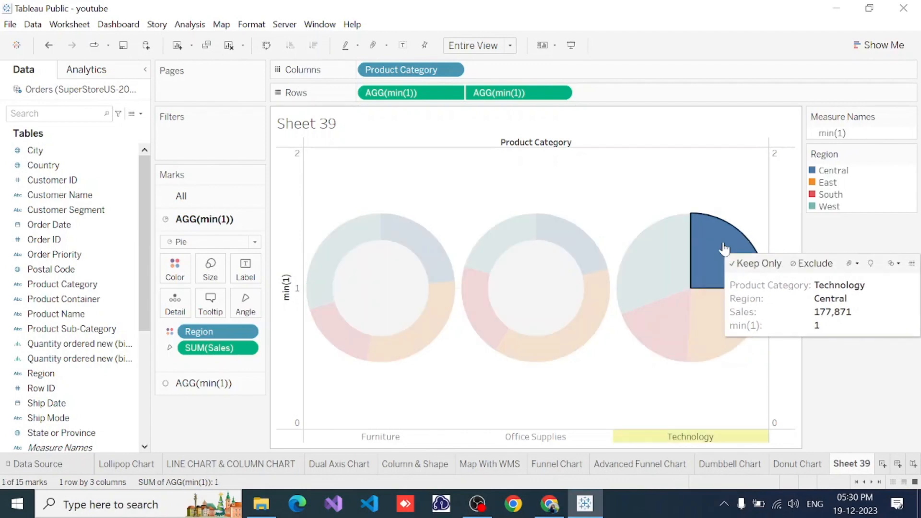
left_click(667, 255)
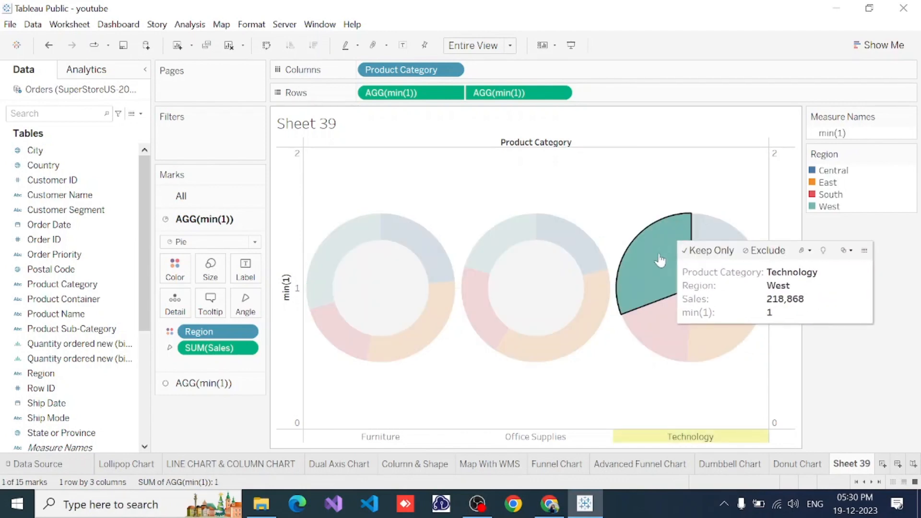
left_click(656, 263)
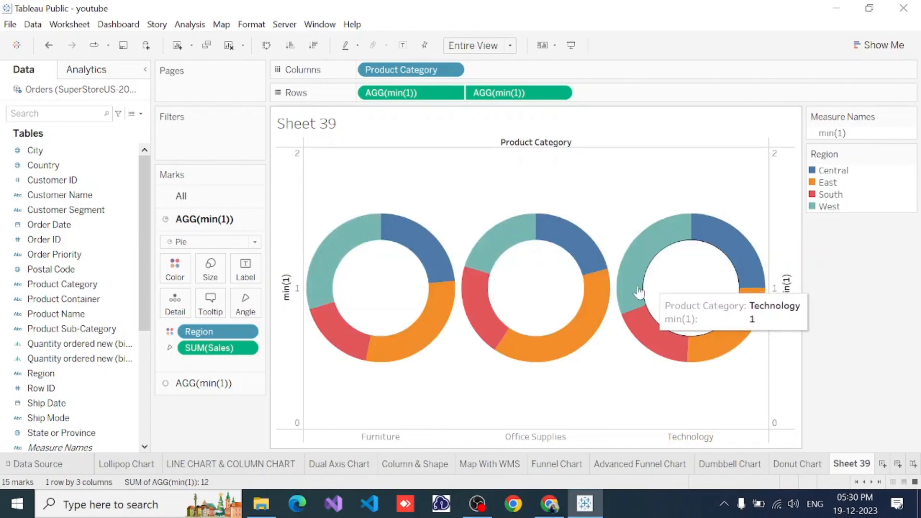
left_click(552, 290)
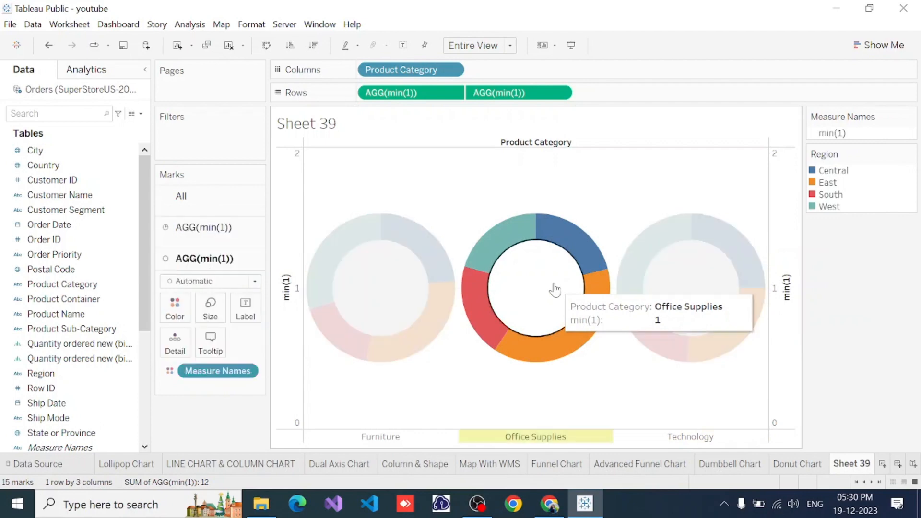
Step: Add Region to Rows ahead of the two min(1) measures to split the donuts by region
left_click(381, 268)
left_click(463, 195)
left_click(463, 196)
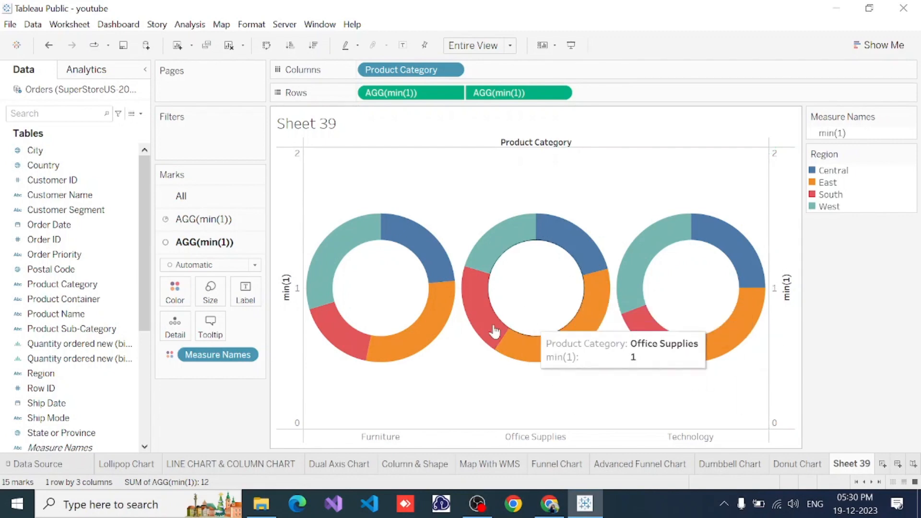
left_click(34, 374)
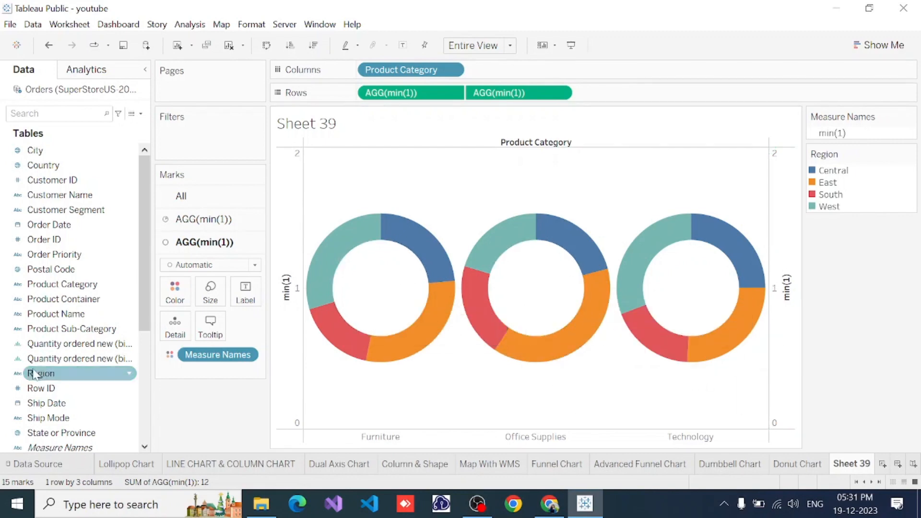
left_click(32, 365)
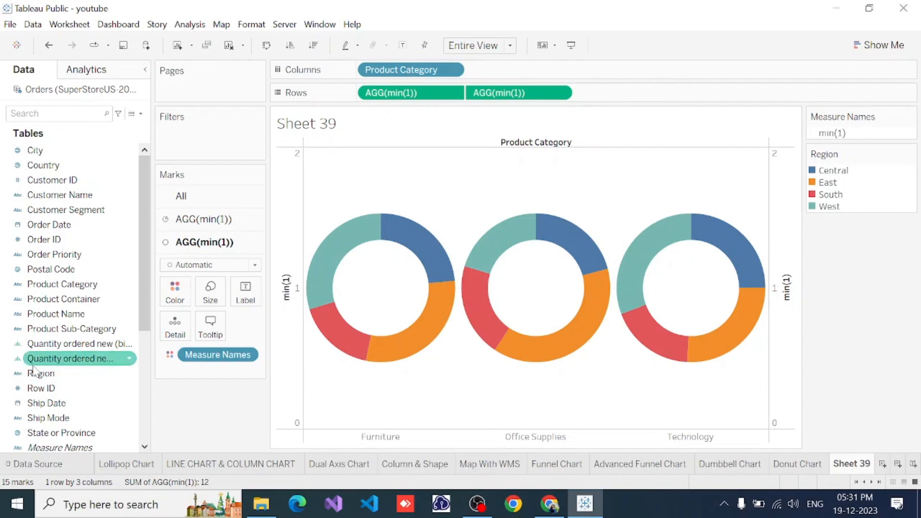
left_click(38, 375)
left_click(38, 378)
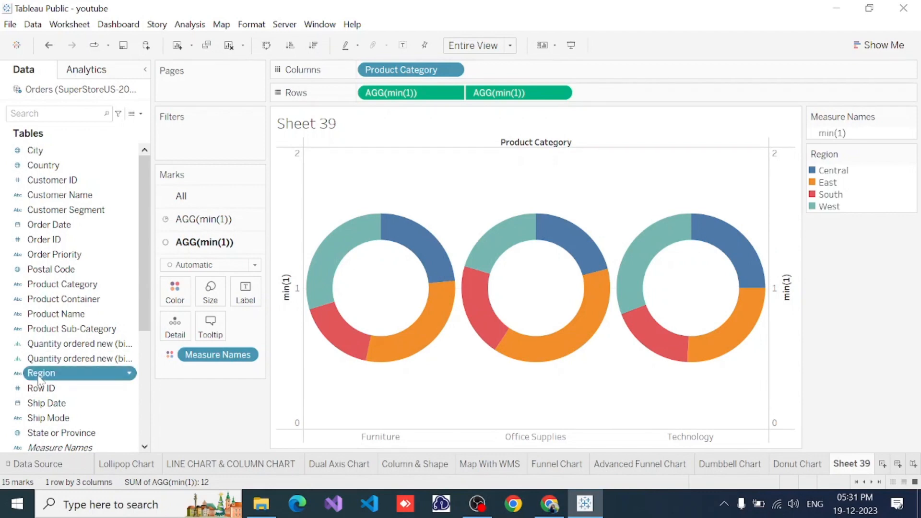
left_click_drag(38, 378, 361, 99)
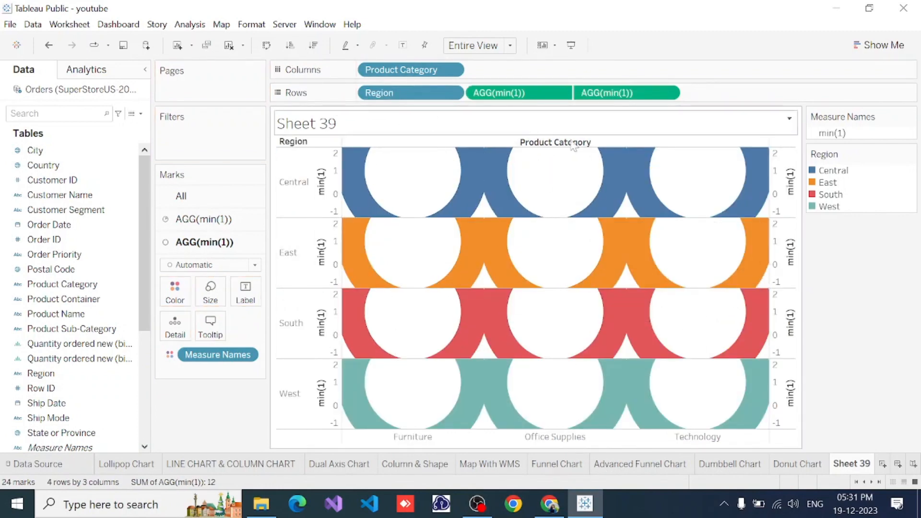
Step: Examine the region-by-category donuts and their Sales tooltips, including in presentation mode
mouse_move(649, 253)
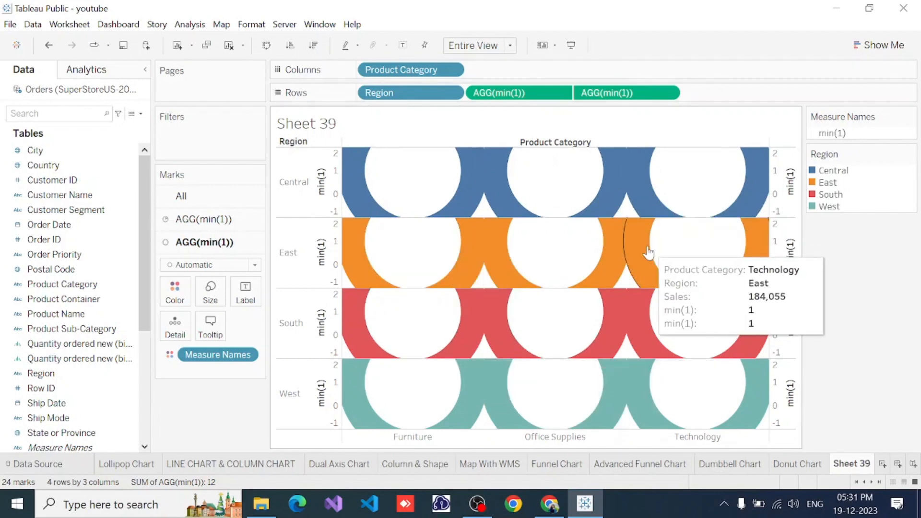
mouse_move(455, 282)
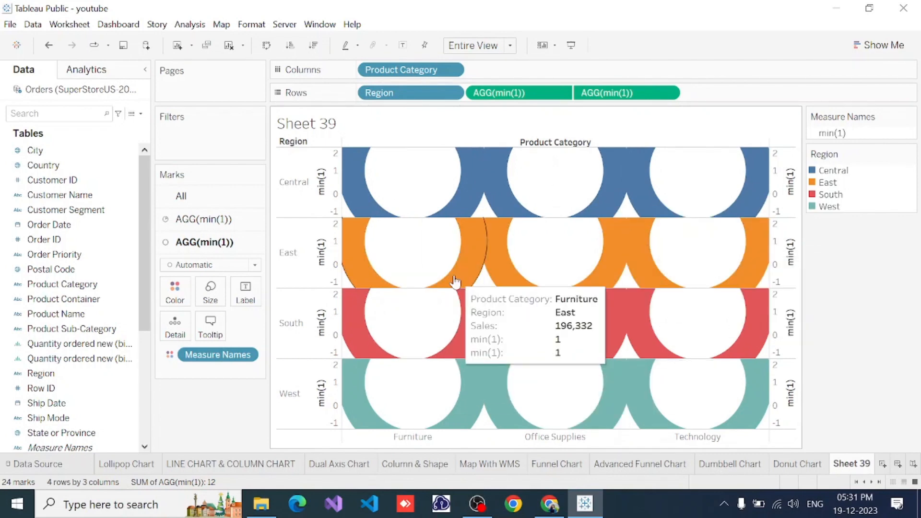
left_click(571, 45)
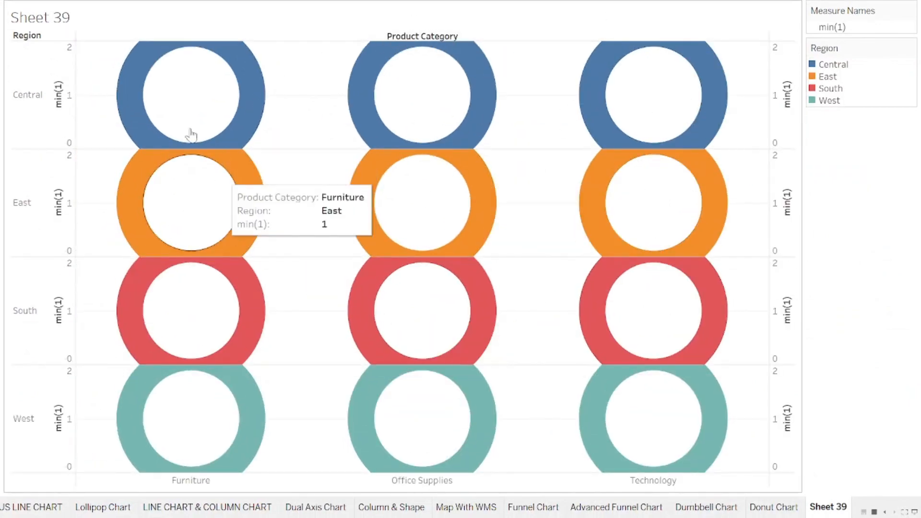
mouse_move(643, 54)
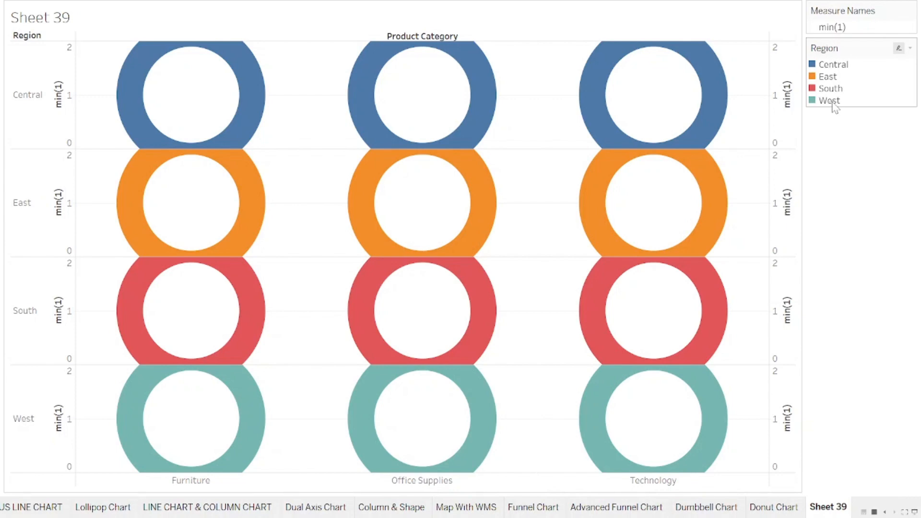
mouse_move(365, 246)
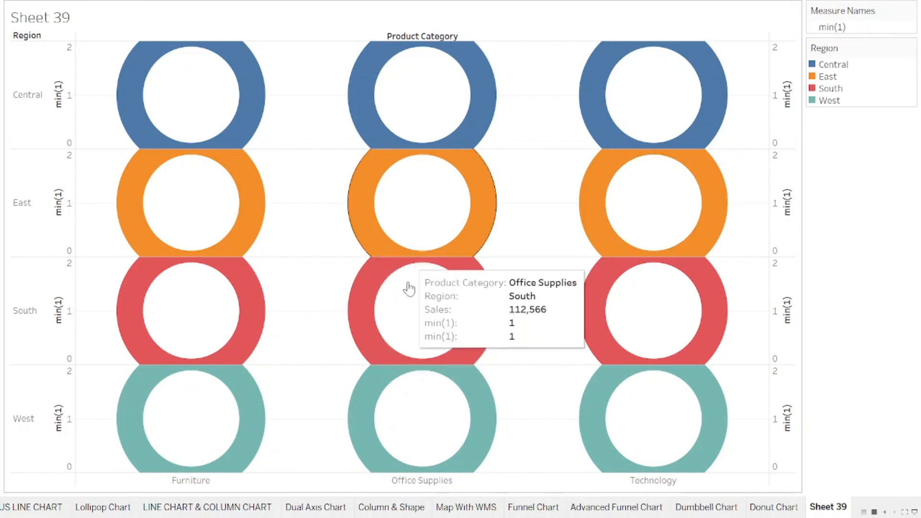
mouse_move(184, 272)
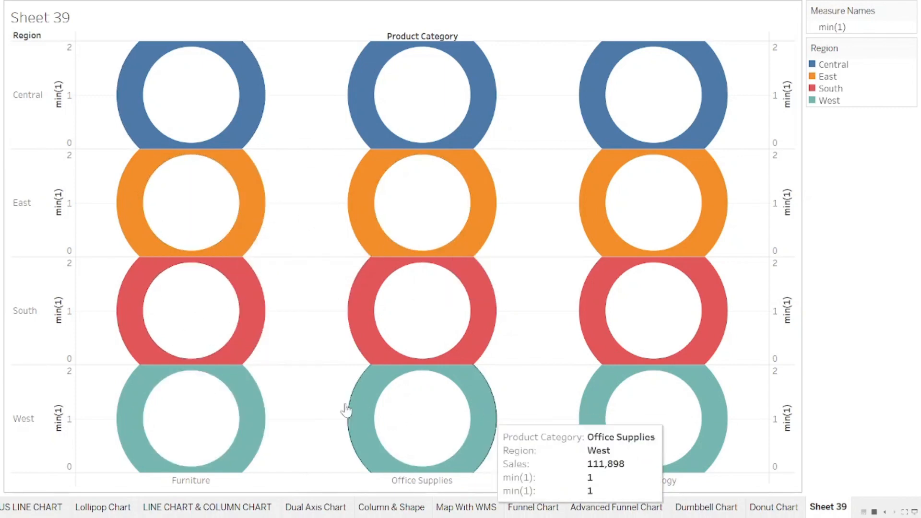
mouse_move(143, 395)
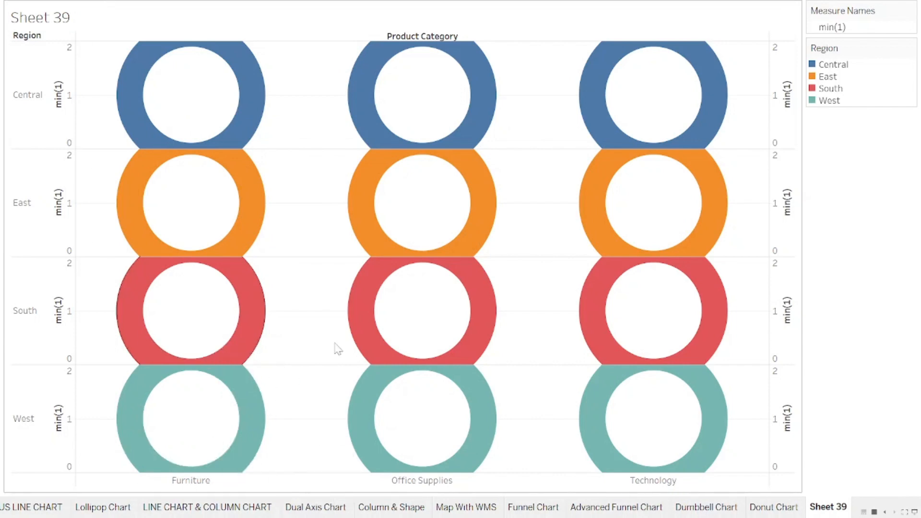
mouse_move(372, 354)
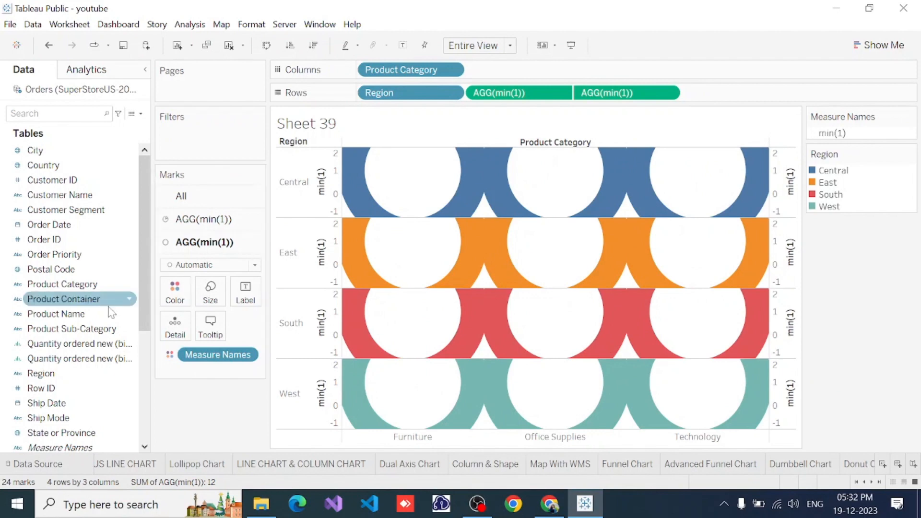
Step: Label the second min(1) measure's inner circles with Sales and preview the sheet in presentation mode
scroll(67, 374, "down", 3)
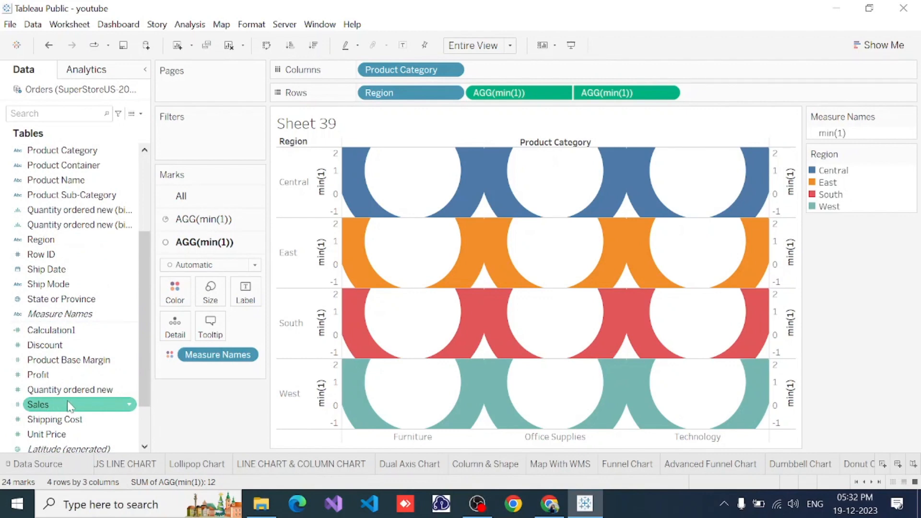
left_click(62, 404)
left_click_drag(62, 406, 243, 293)
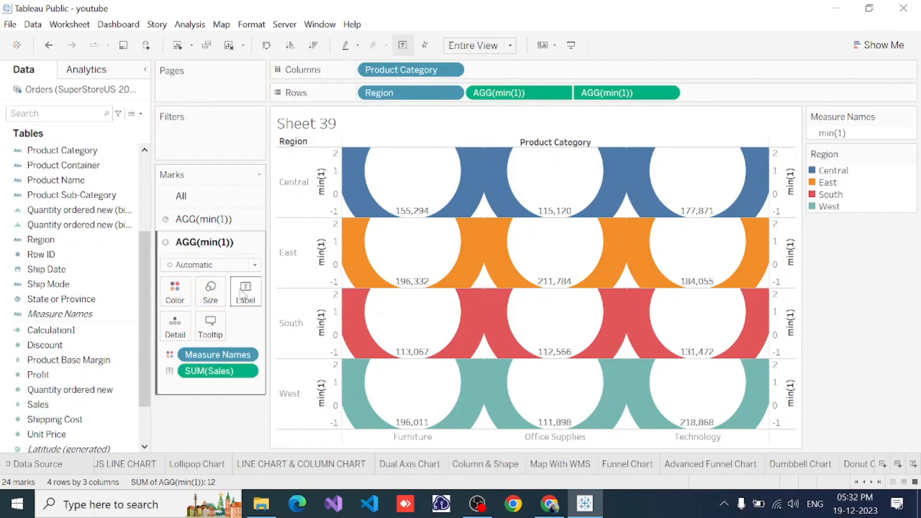
left_click(568, 46)
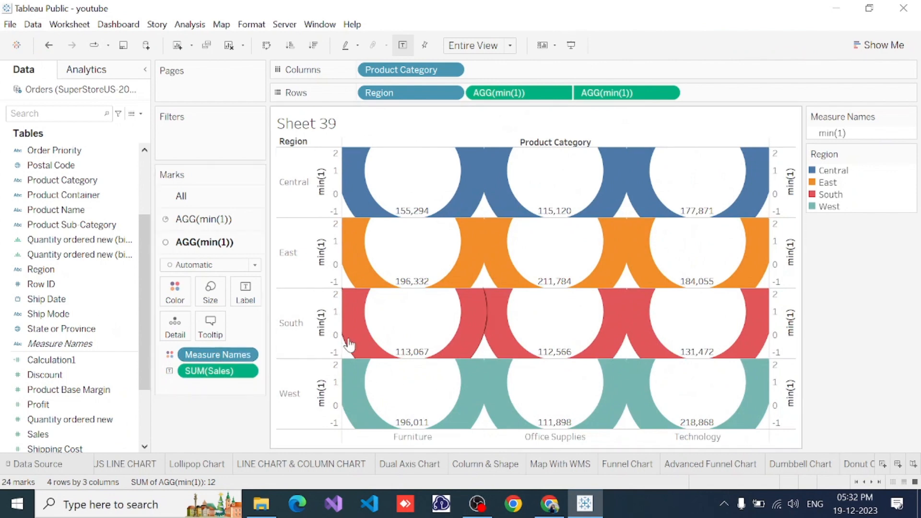
Step: Align the Sales labels to the horizontal center and vertical middle of the inner circles and preview the result in presentation mode
left_click(248, 294)
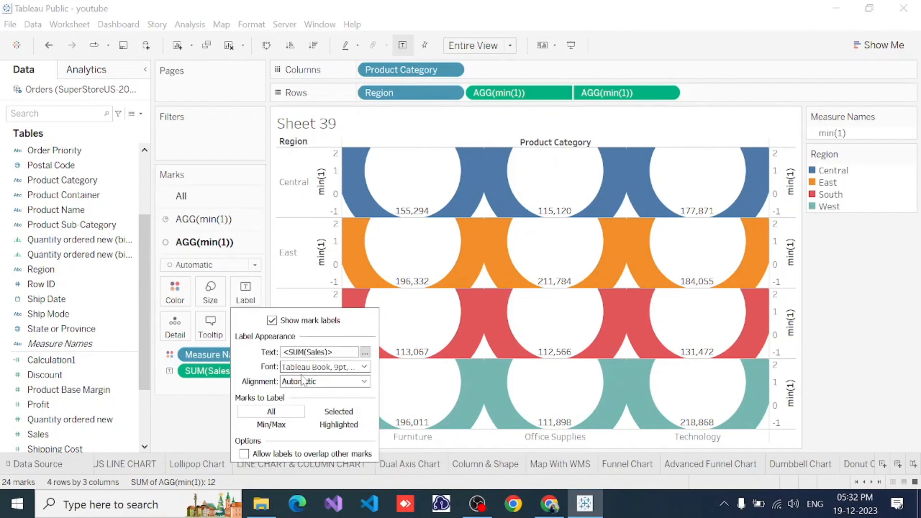
mouse_move(391, 371)
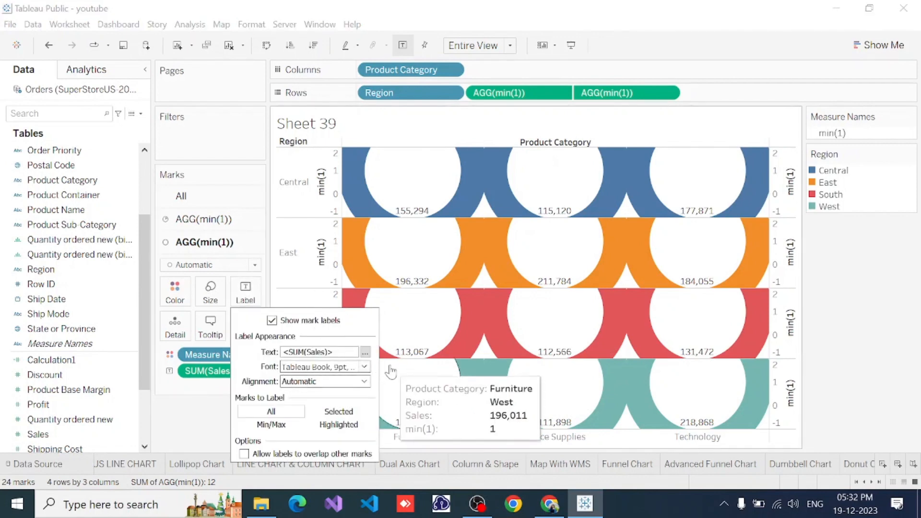
left_click(365, 381)
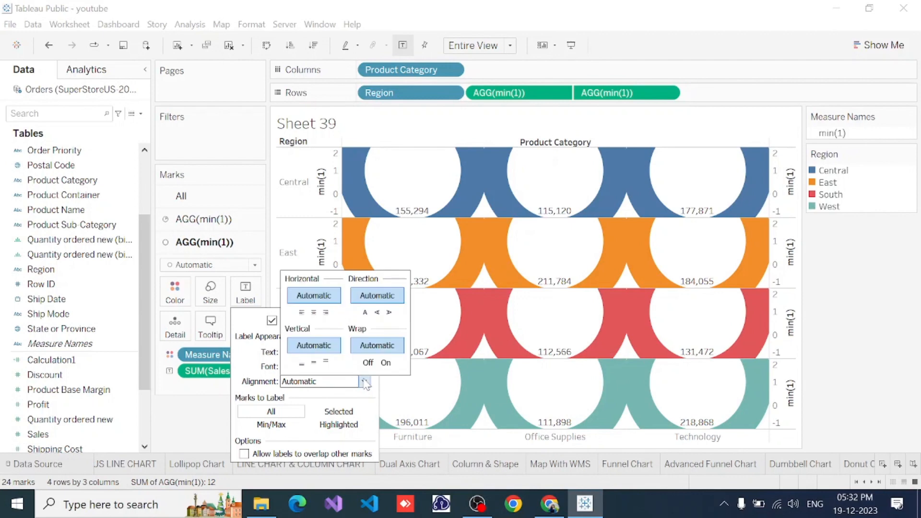
left_click(315, 314)
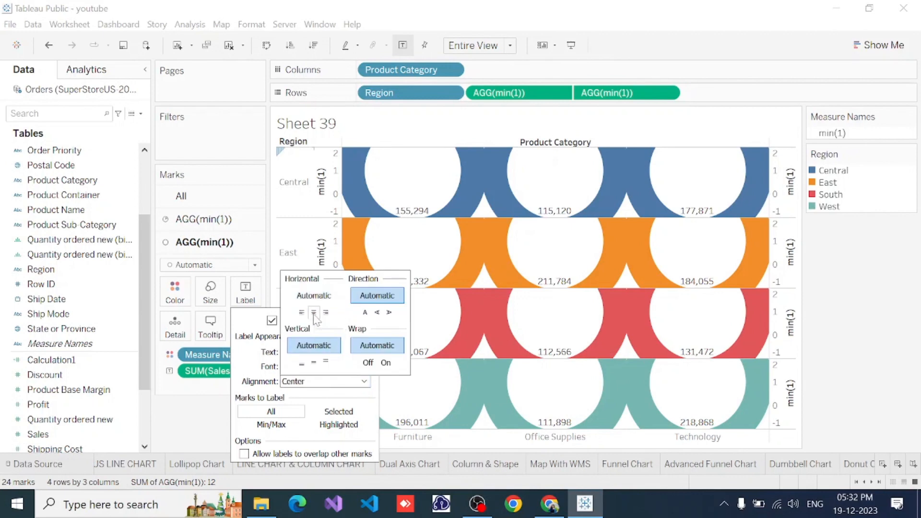
left_click(315, 364)
left_click(187, 426)
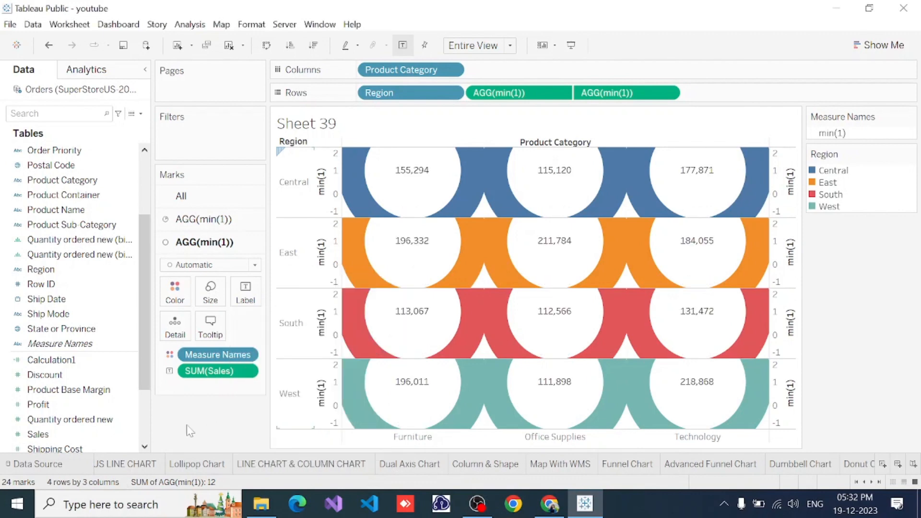
left_click(575, 50)
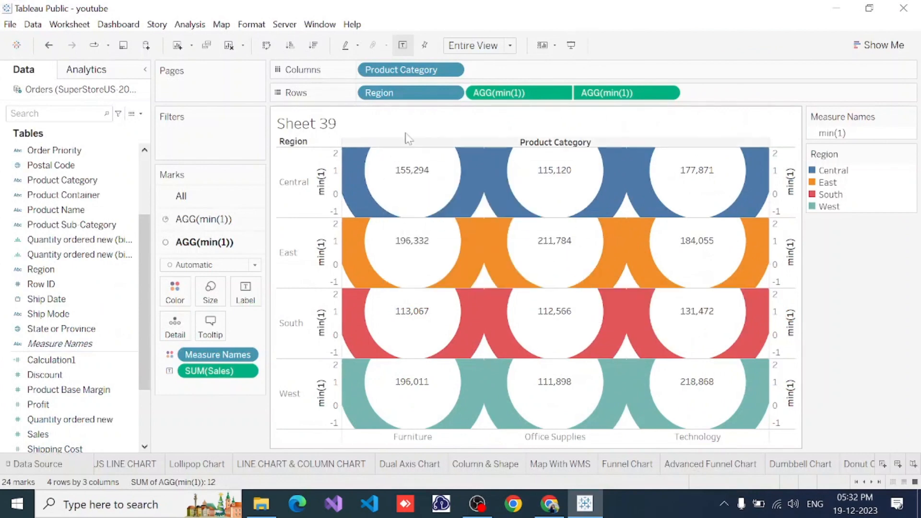
Step: Replace the sheet title placeholder with the text "Multiple Donut Chart"
double_click(333, 125)
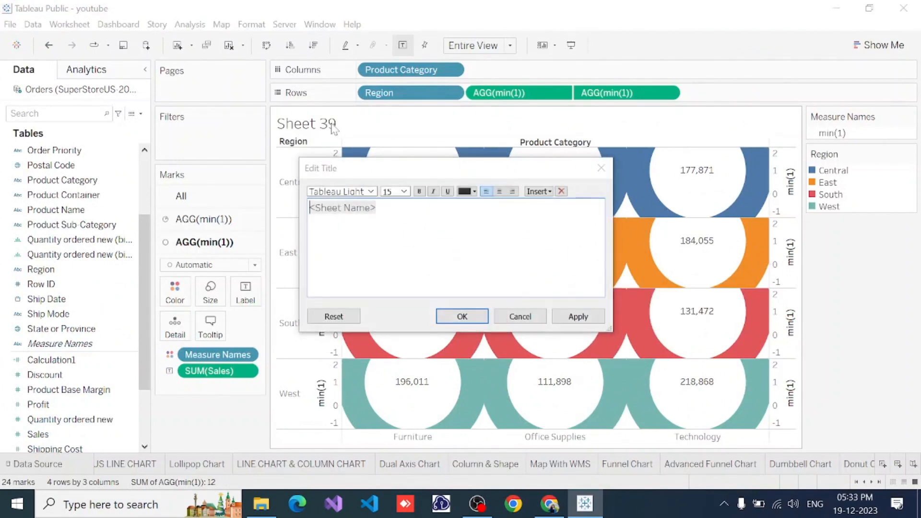
double_click(357, 207)
key("ctrl+a")
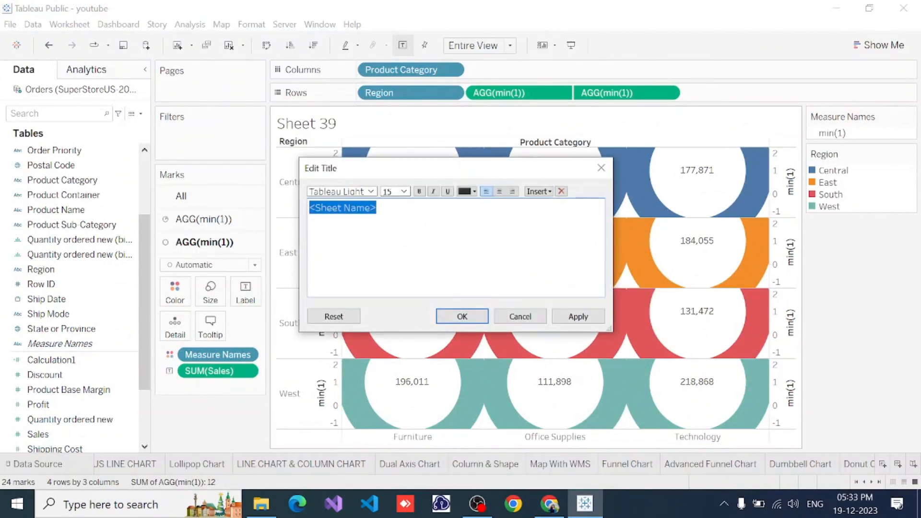
key("BackSpace")
type("Multi")
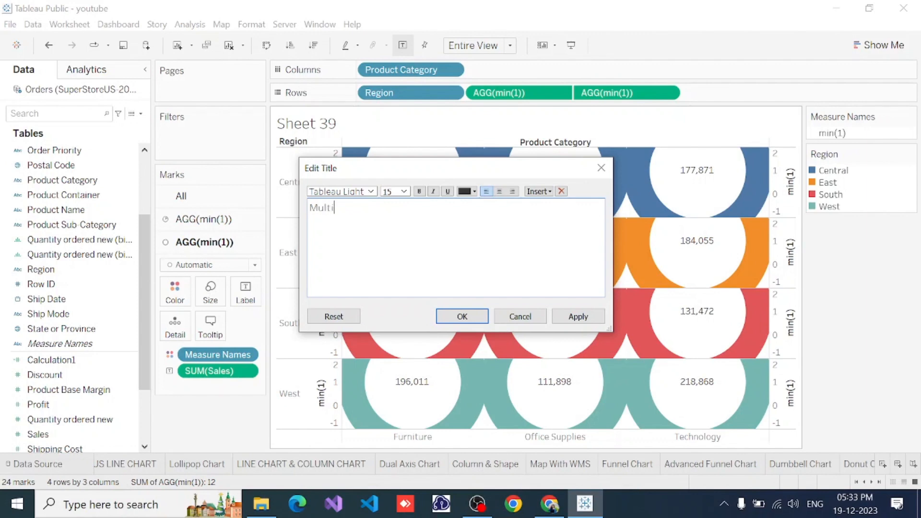
type("ple DFonut Chart")
Step: Format the whole title text as bold and white, and apply the title changes
key("ctrl+a")
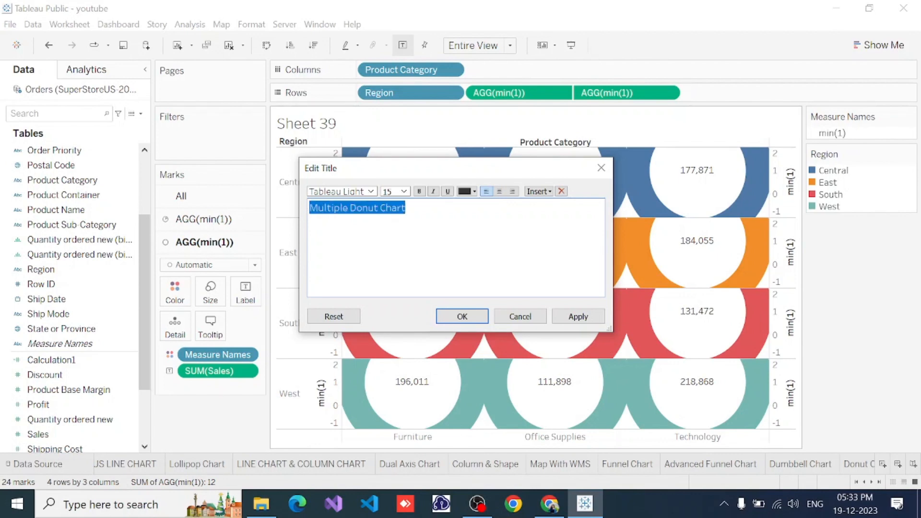
left_click(419, 191)
left_click(474, 191)
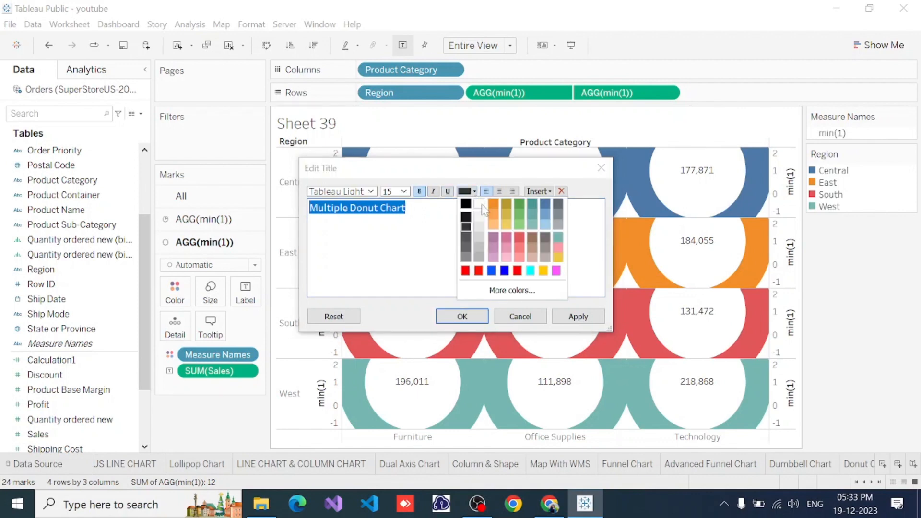
left_click(479, 202)
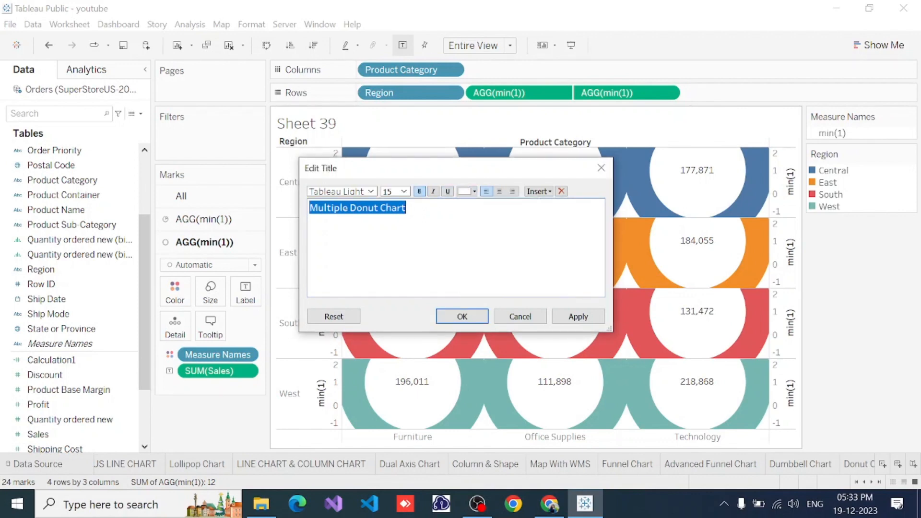
left_click(571, 316)
left_click(463, 317)
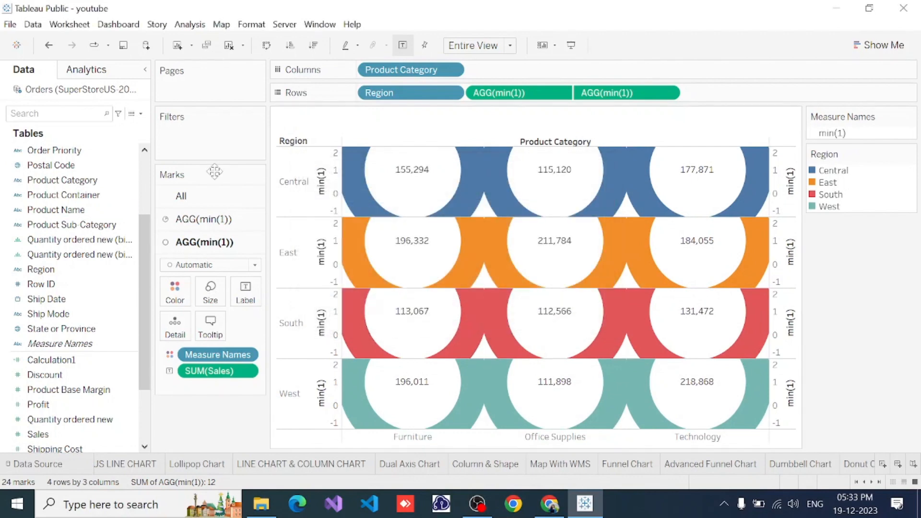
Step: Set the default worksheet shading to black
mouse_move(475, 201)
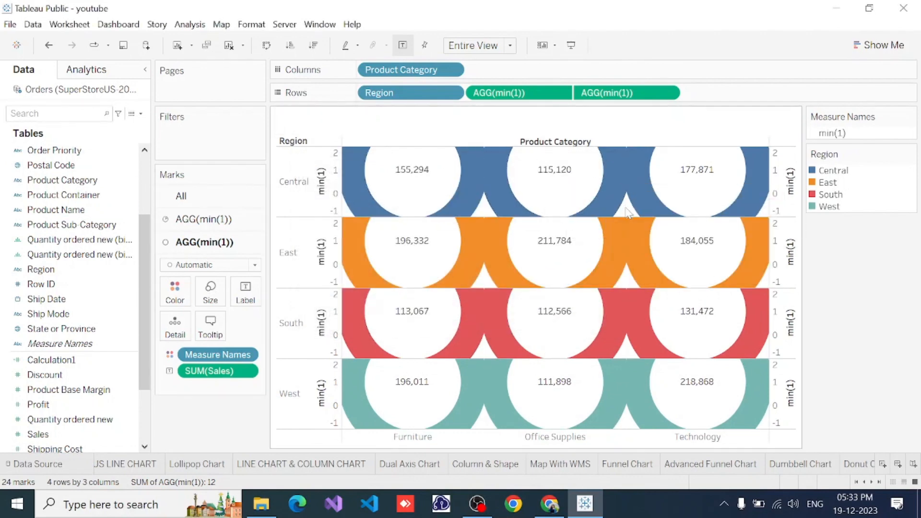
right_click(483, 210)
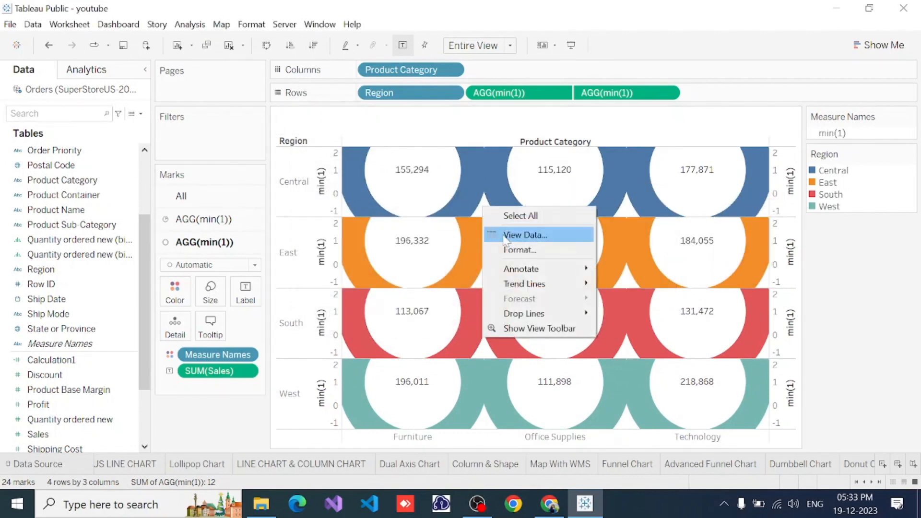
left_click(497, 250)
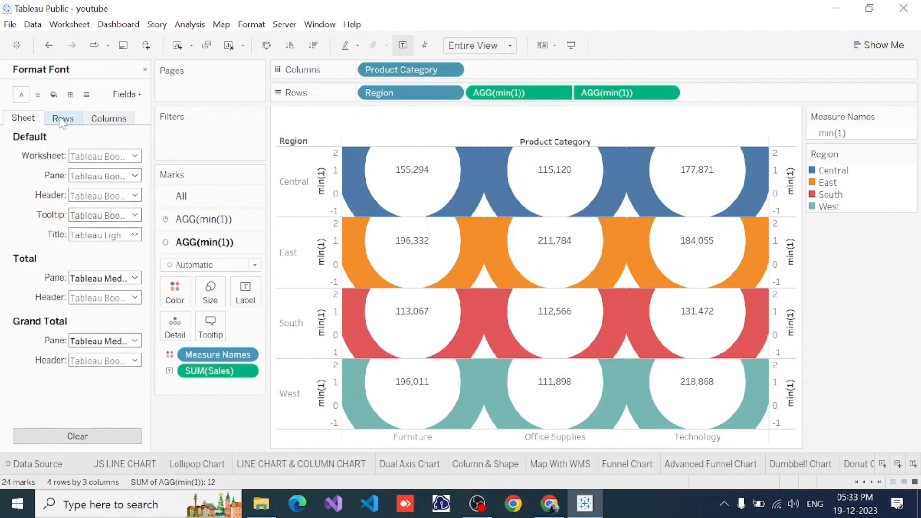
left_click(54, 94)
left_click(120, 156)
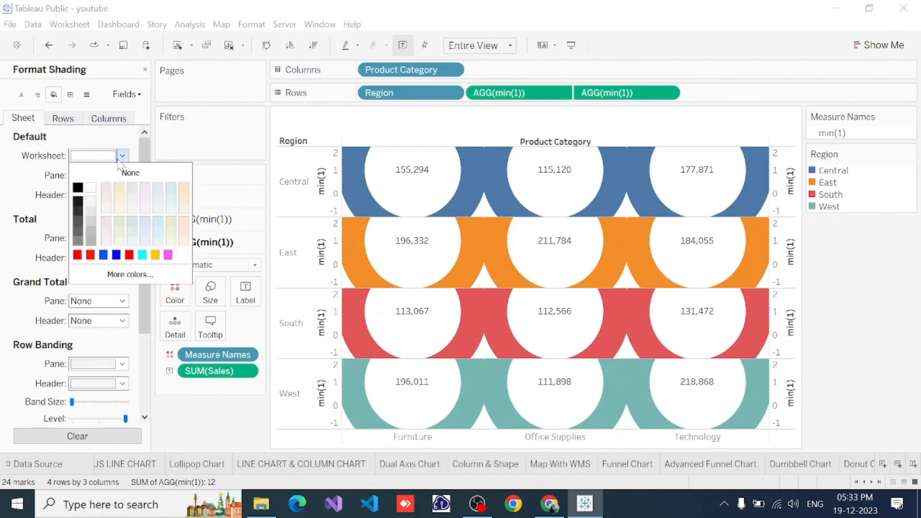
left_click(78, 188)
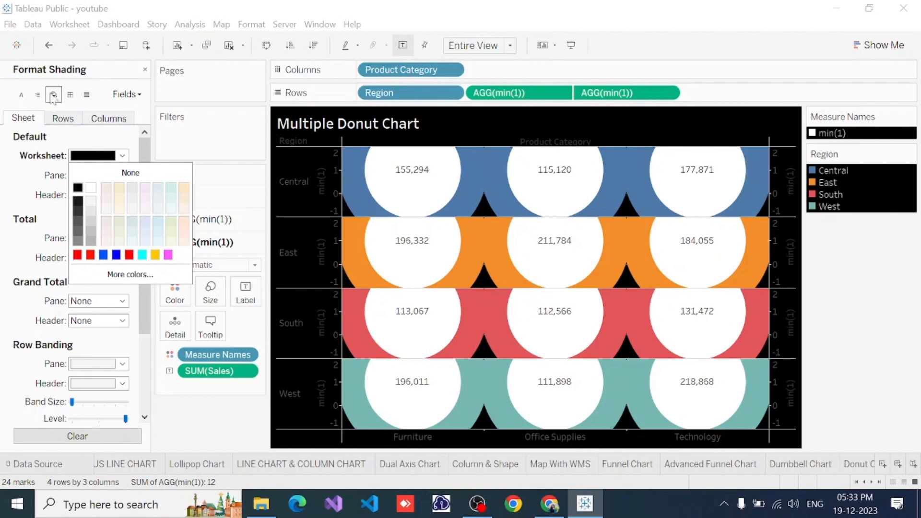
Step: Format the default worksheet font as size 10, bold and white
left_click(21, 94)
left_click(21, 94)
left_click(105, 157)
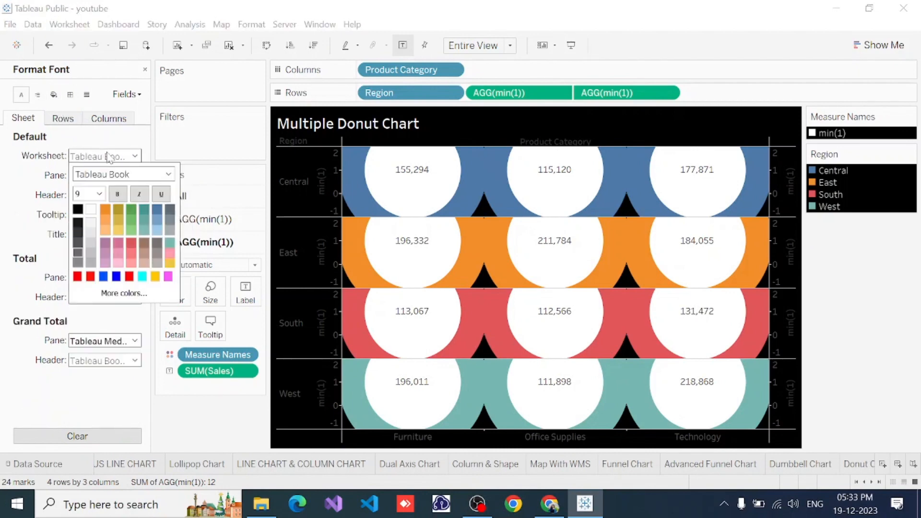
left_click(98, 194)
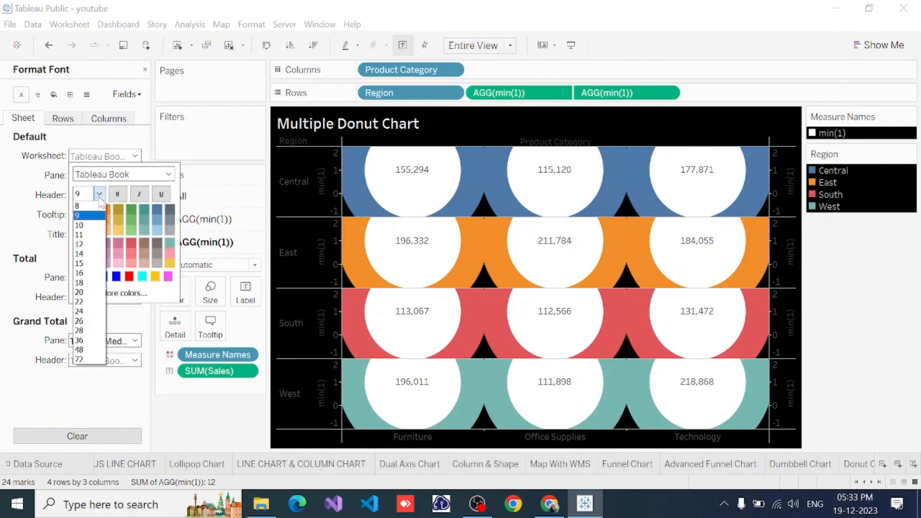
left_click(80, 225)
left_click(117, 194)
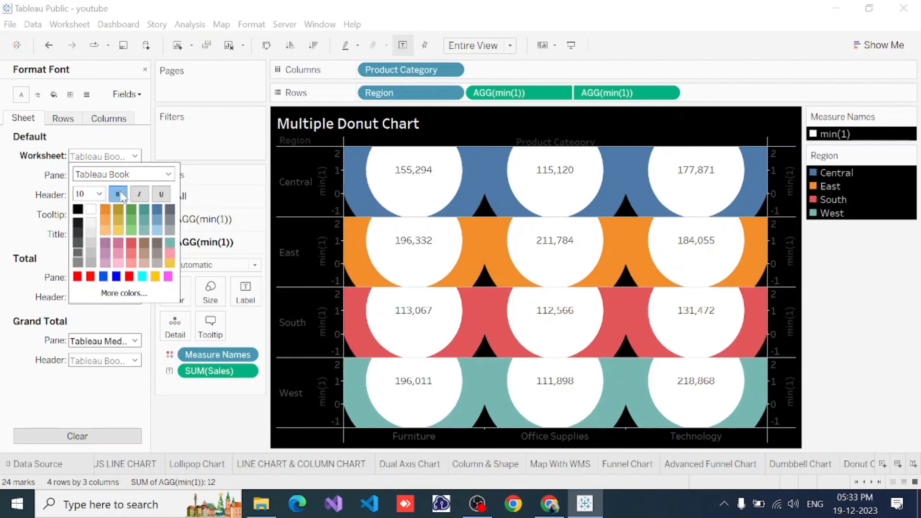
left_click(93, 215)
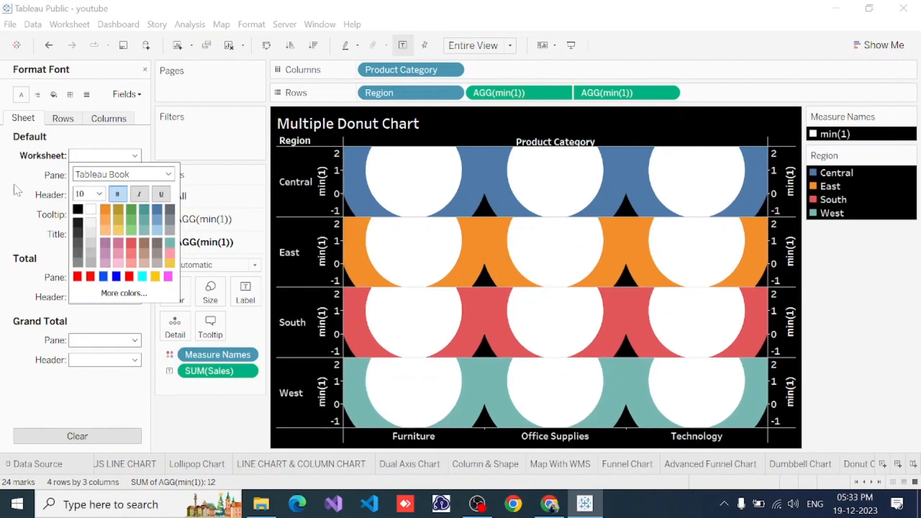
left_click(17, 190)
Step: Lower the row divider level to its minimum and set the column divider's pane and header borders to None
left_click(70, 95)
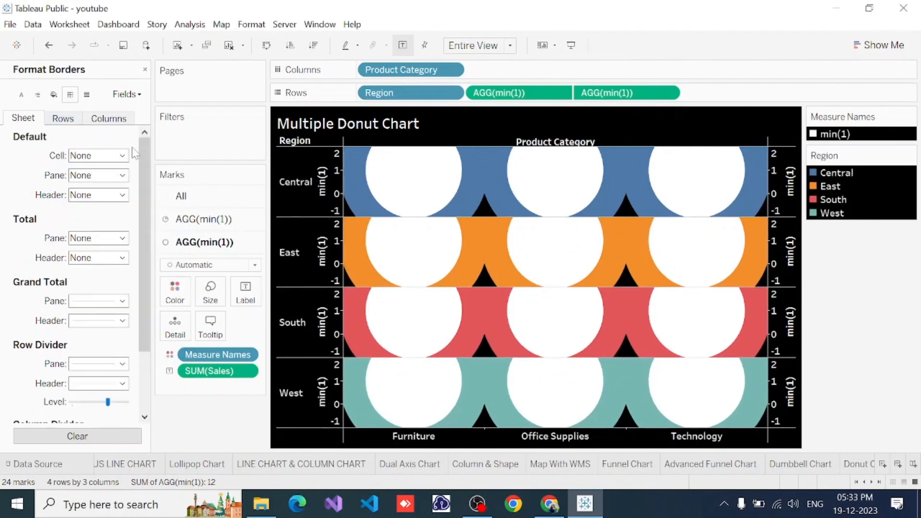
scroll(72, 383, "down", 5)
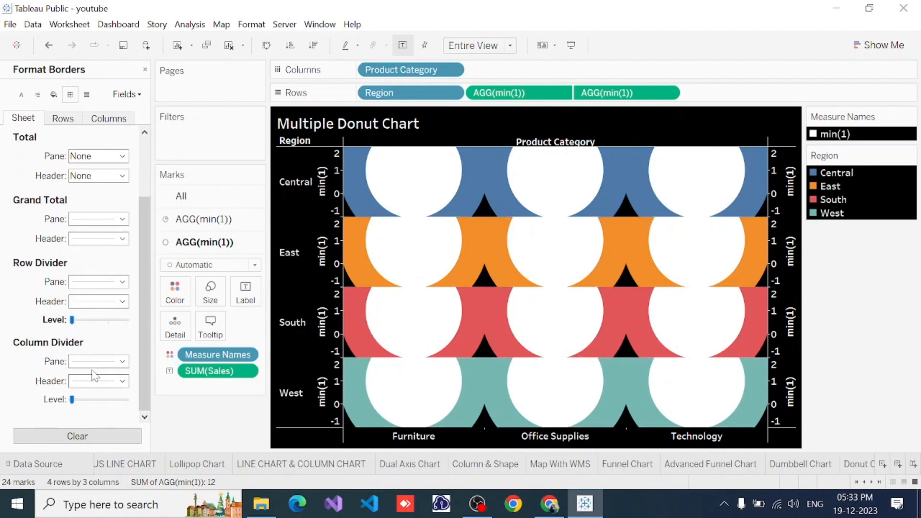
left_click(95, 363)
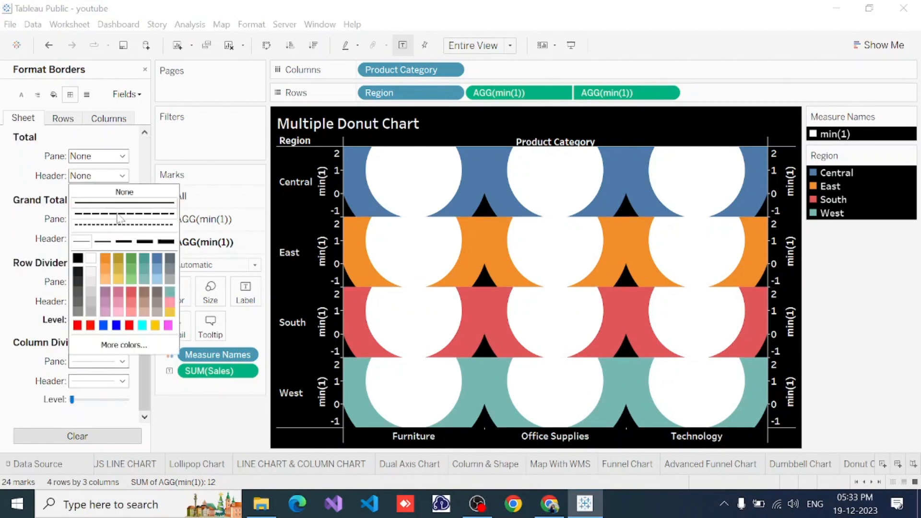
left_click(120, 194)
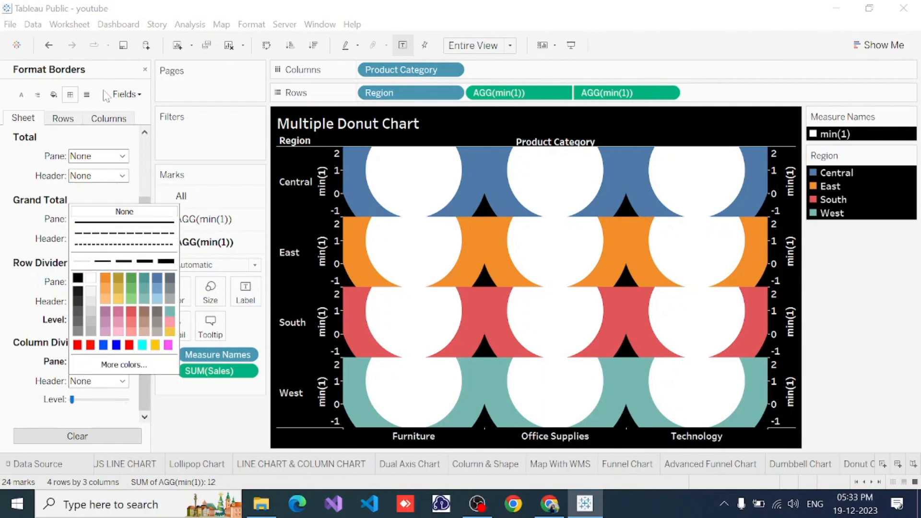
Step: Set the sheet's grid lines to None
left_click(87, 96)
left_click(88, 95)
left_click(88, 157)
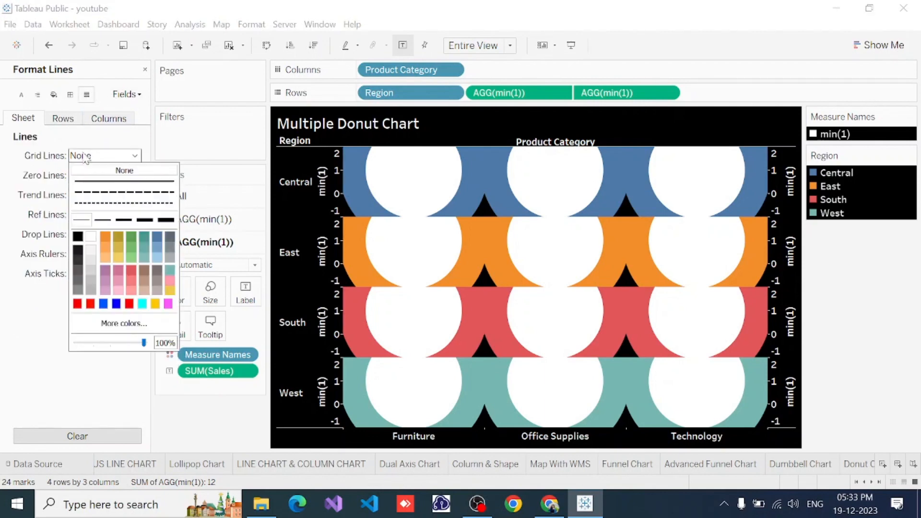
left_click(92, 170)
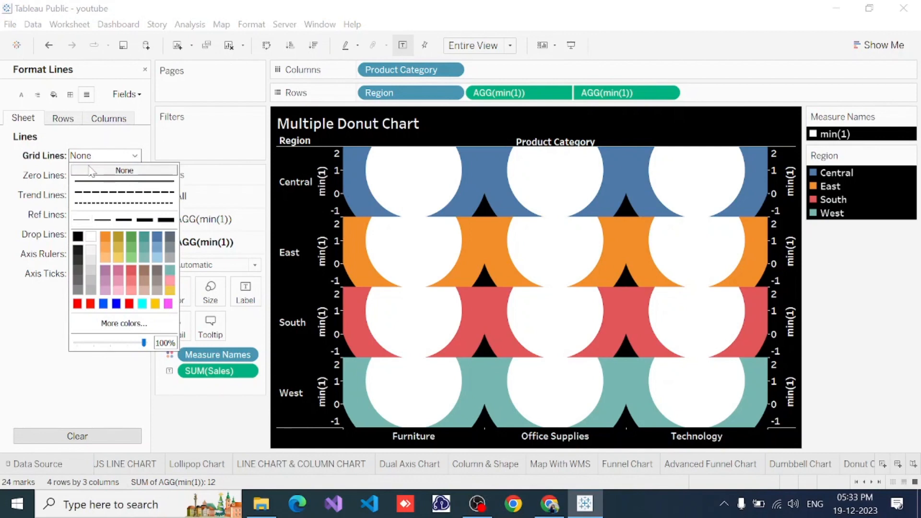
left_click(17, 354)
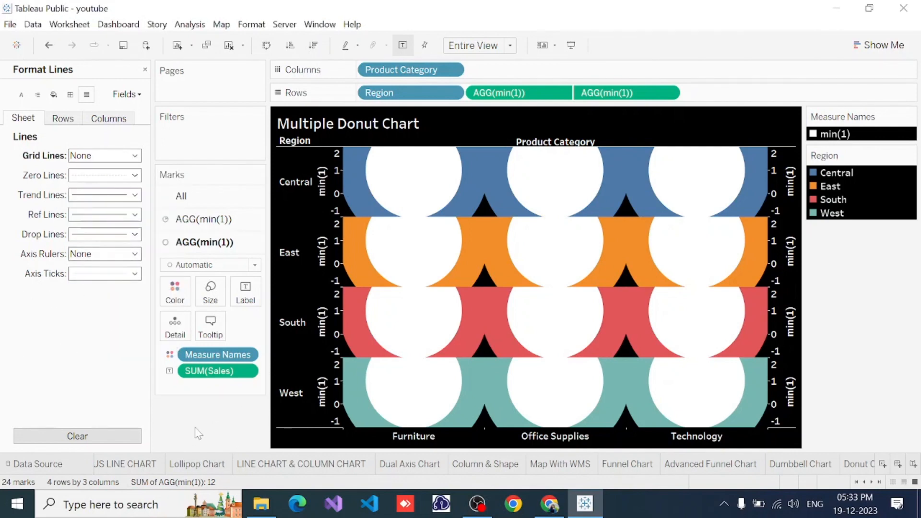
Step: Reduce the mark size of the white inner circles and preview the chart in presentation mode
left_click(256, 266)
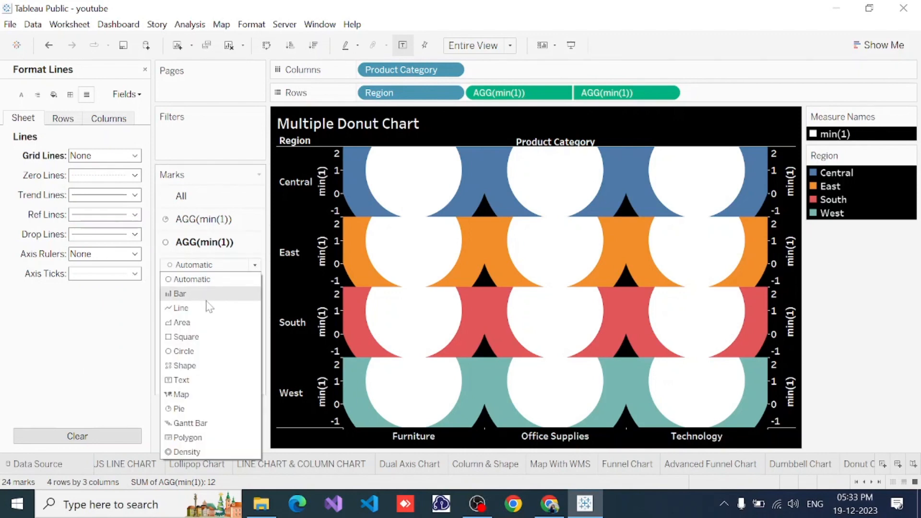
left_click(215, 263)
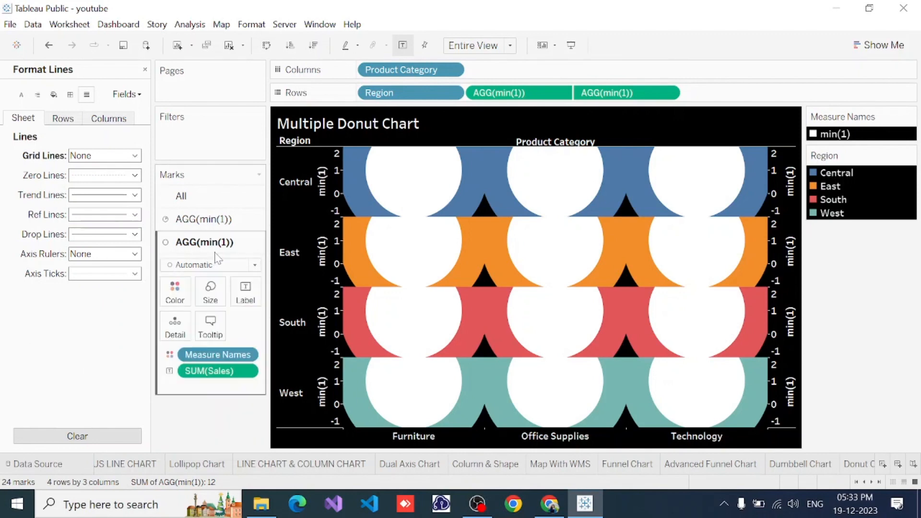
left_click(210, 293)
mouse_move(250, 325)
left_mouse_down()
mouse_move(264, 325)
mouse_move(243, 325)
left_mouse_up()
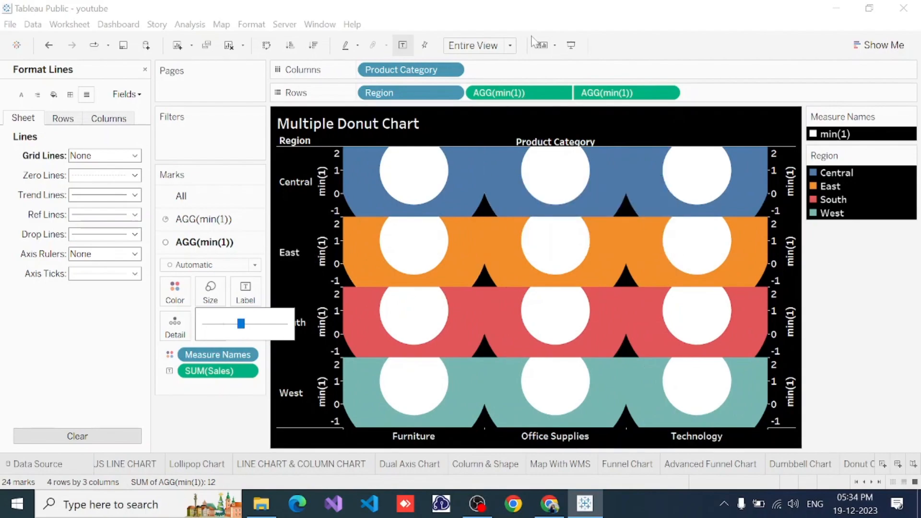
left_click(571, 45)
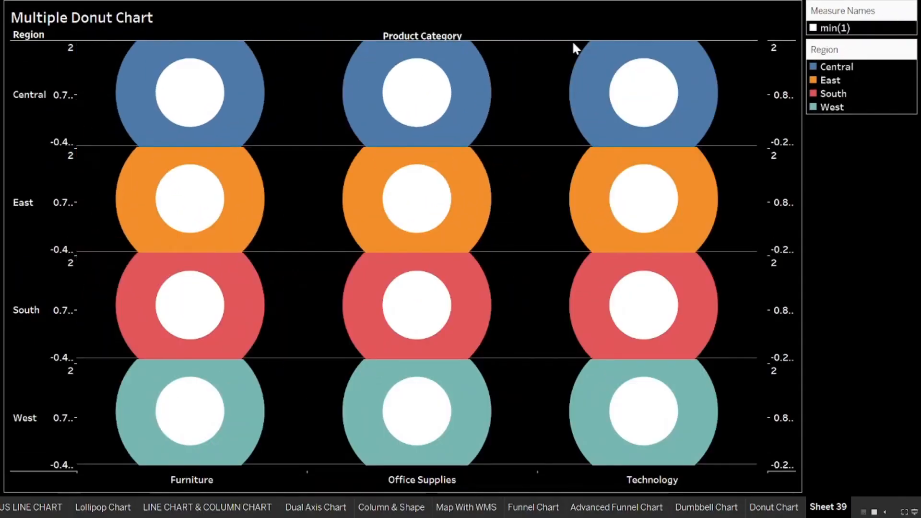